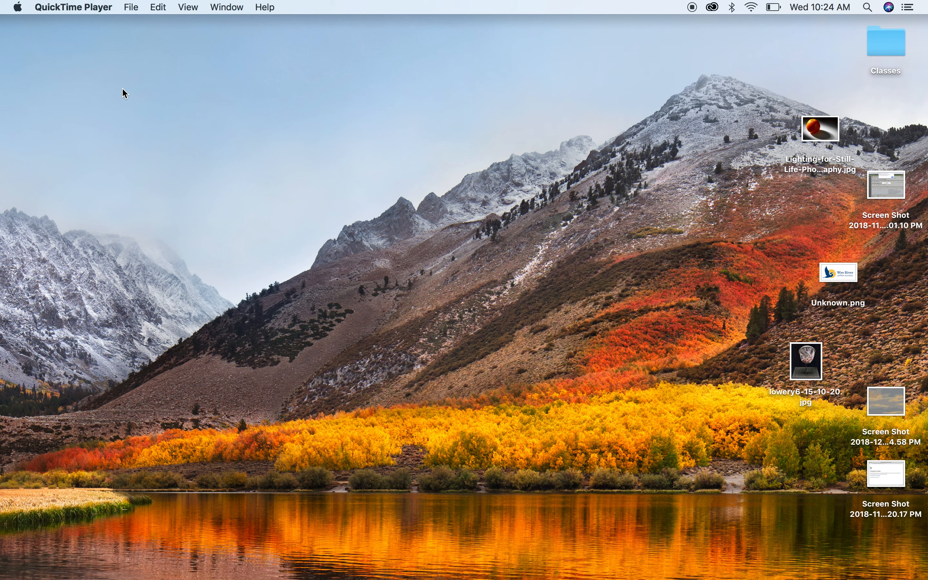
Step: Create a new folder on the desktop named "stop motion"
left_click(281, 183)
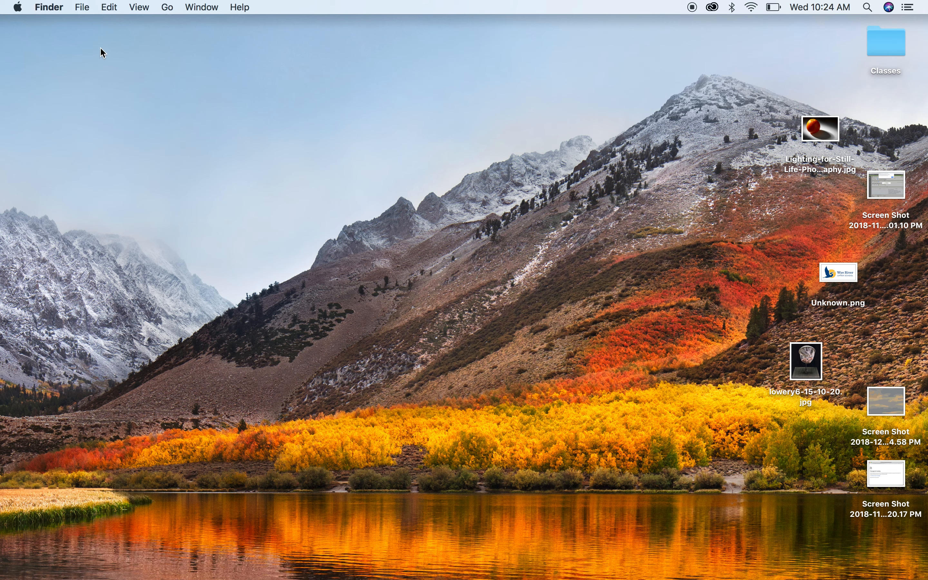
left_click(79, 6)
left_click(81, 35)
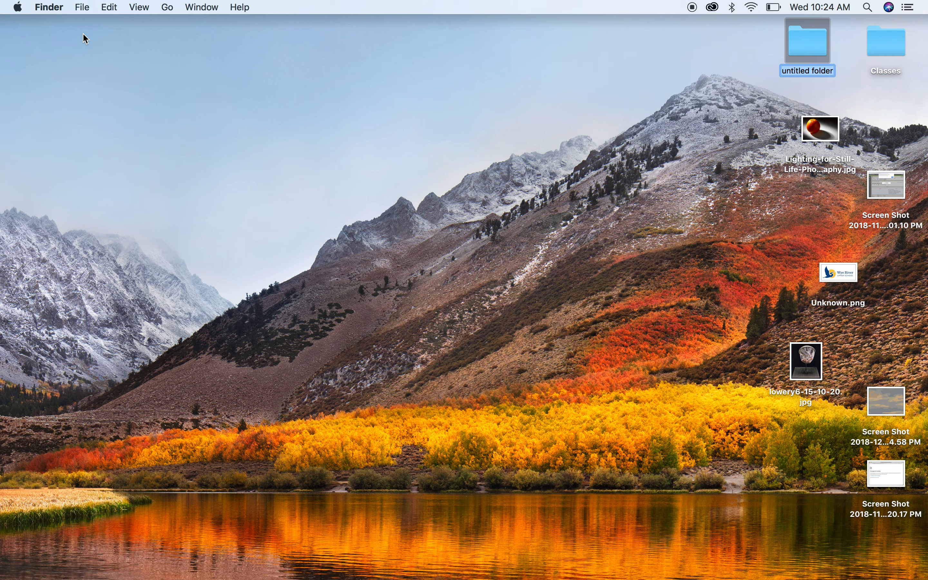
type("stop motion")
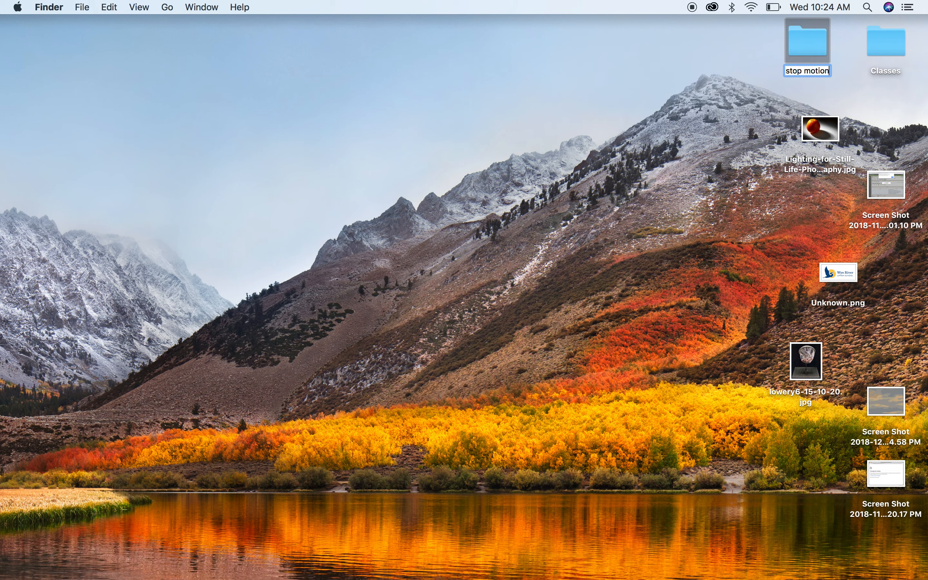
left_click(688, 67)
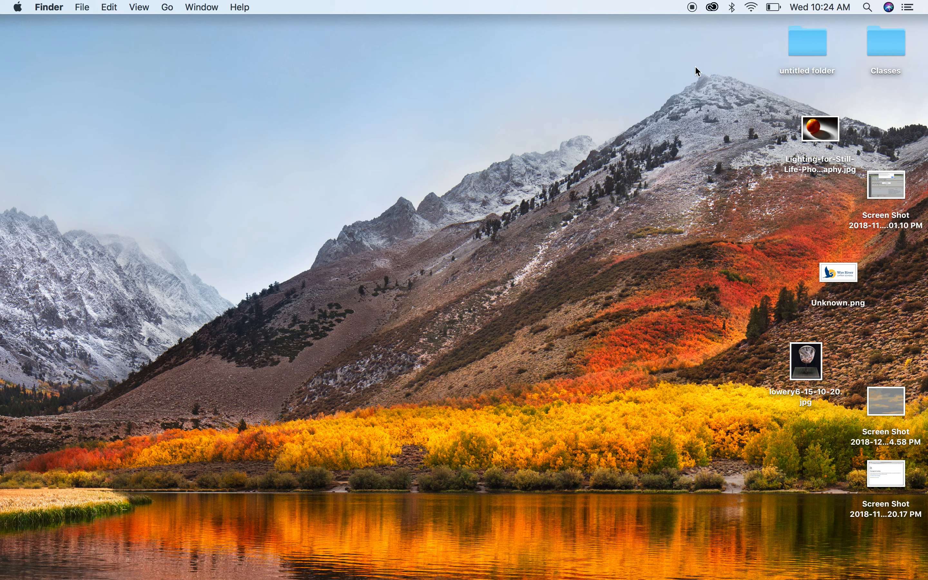
Step: Open the "stop motion" folder, create a subfolder in it named "photo stream", and close the window
left_click(807, 51)
double_click(807, 51)
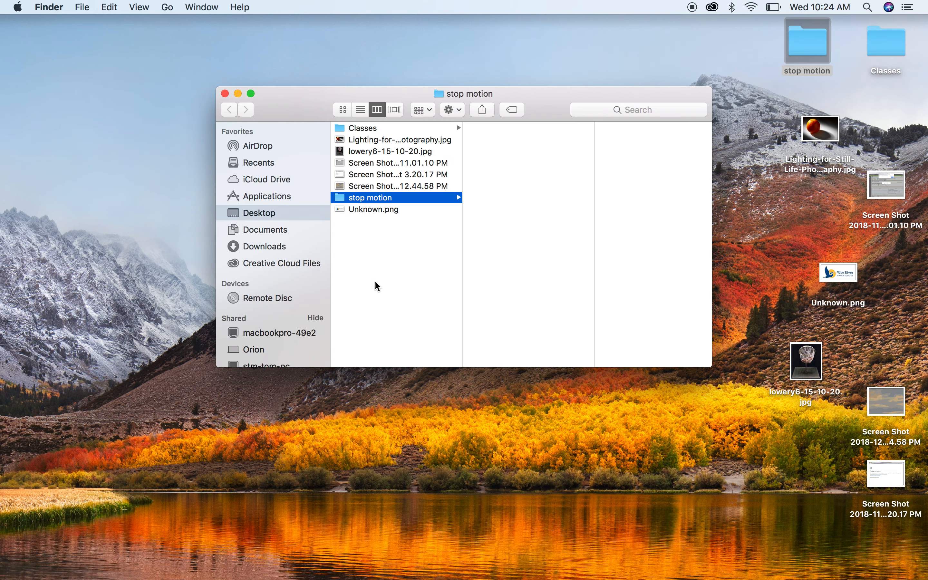
left_click(88, 6)
left_click(97, 36)
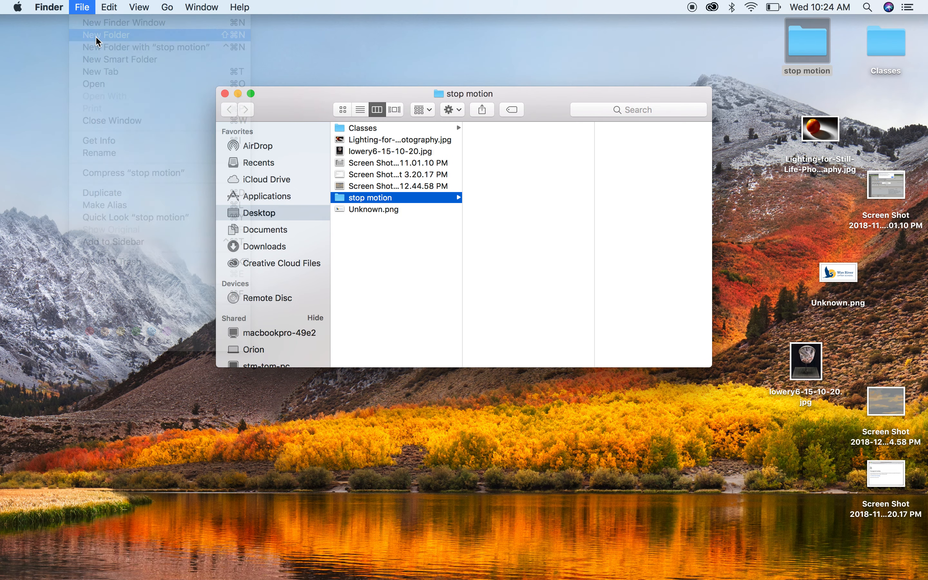
type("photo stres")
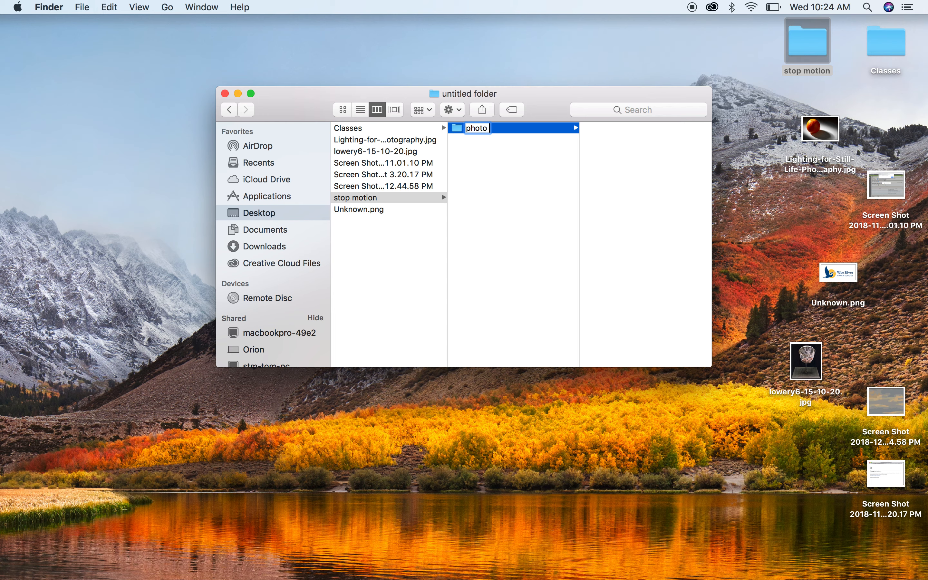
key("BackSpace")
type("am")
key("Return")
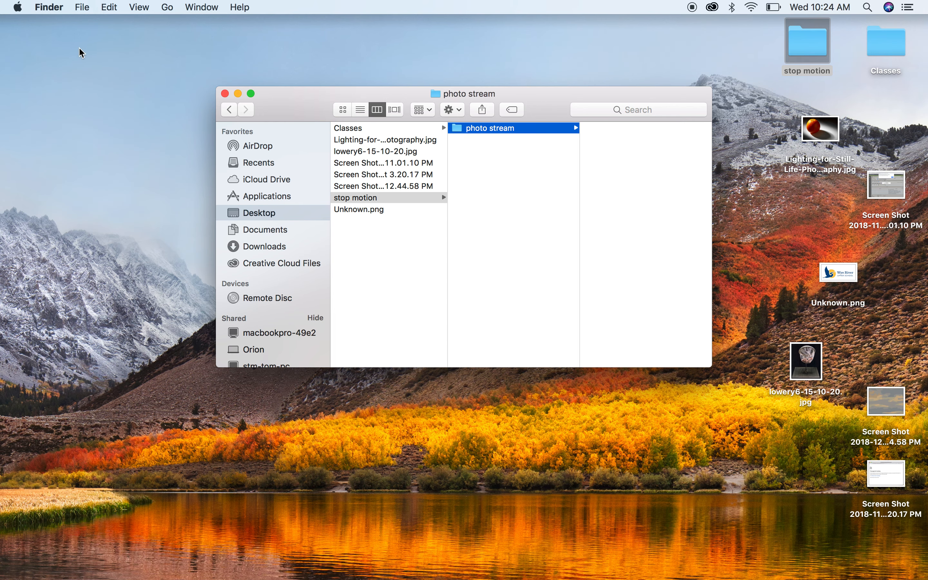
left_click(226, 94)
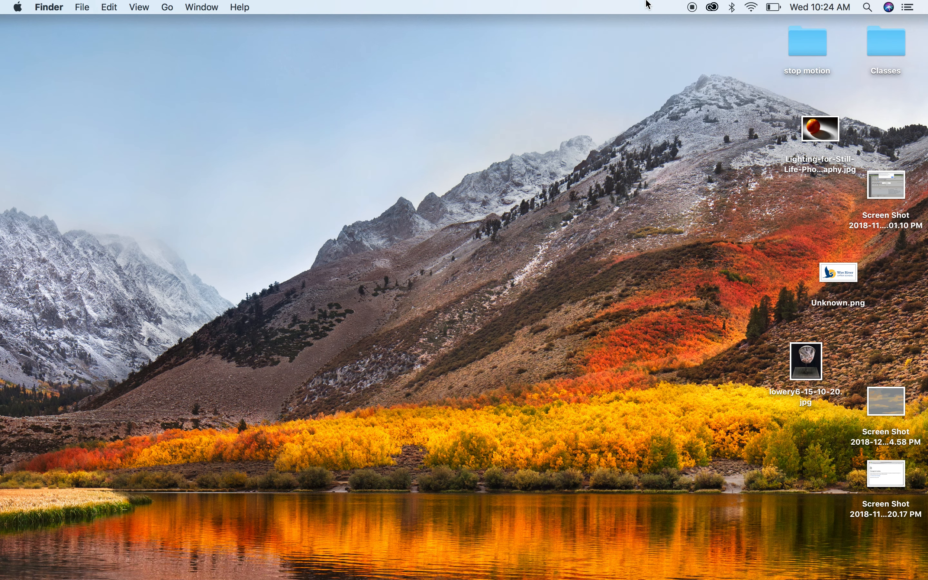
Step: Search Spotlight for "users" and open the Users folder
left_click(868, 7)
type("quick")
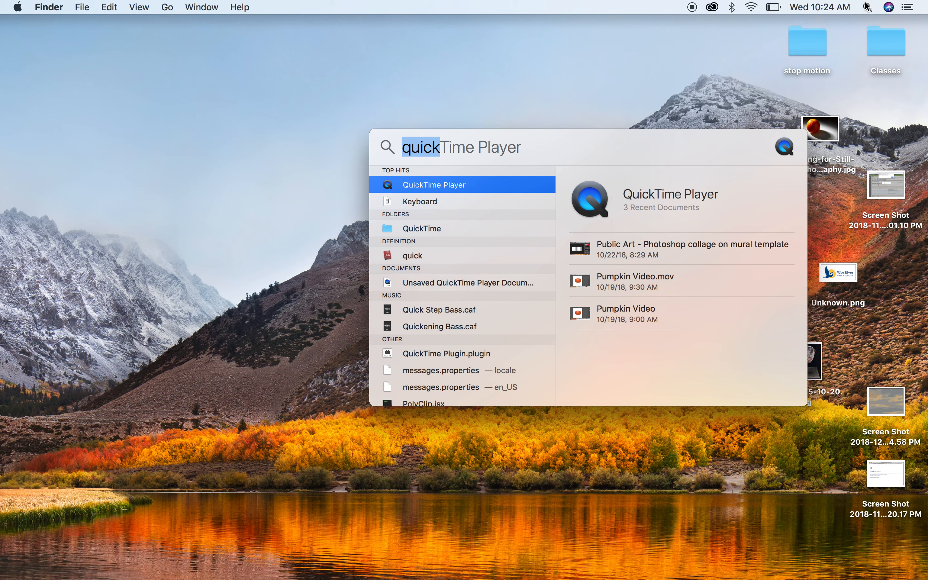
type("user")
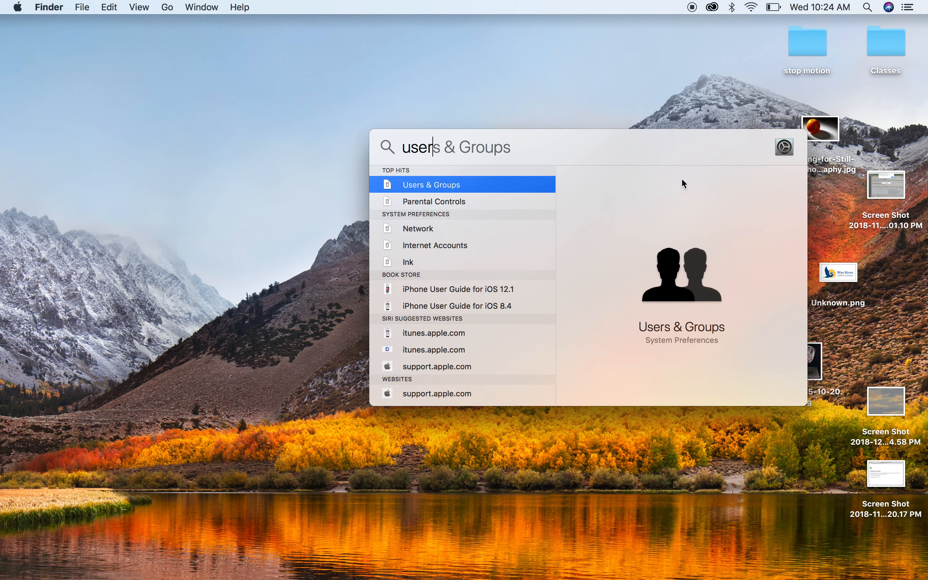
scroll(531, 266, "down", 10)
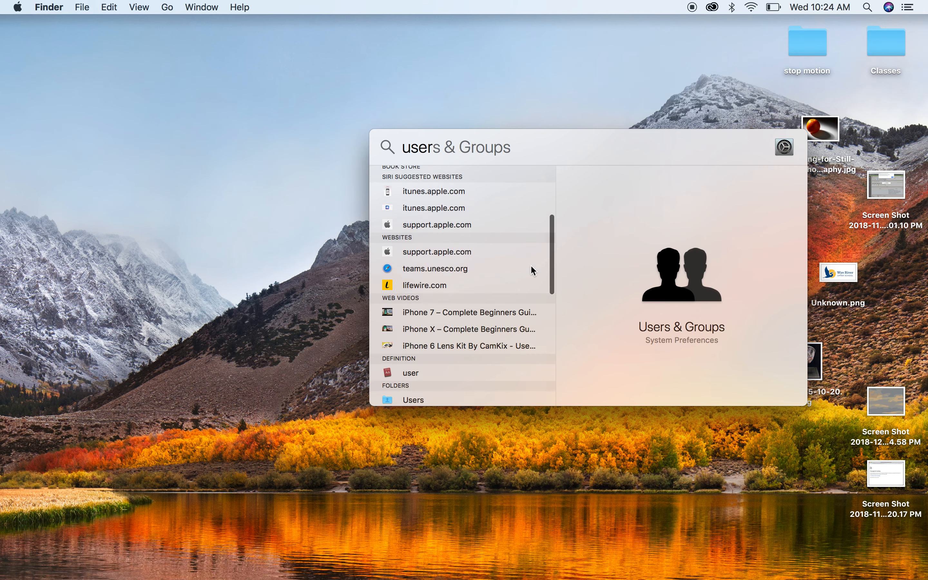
scroll(531, 266, "down", 2)
left_click(395, 315)
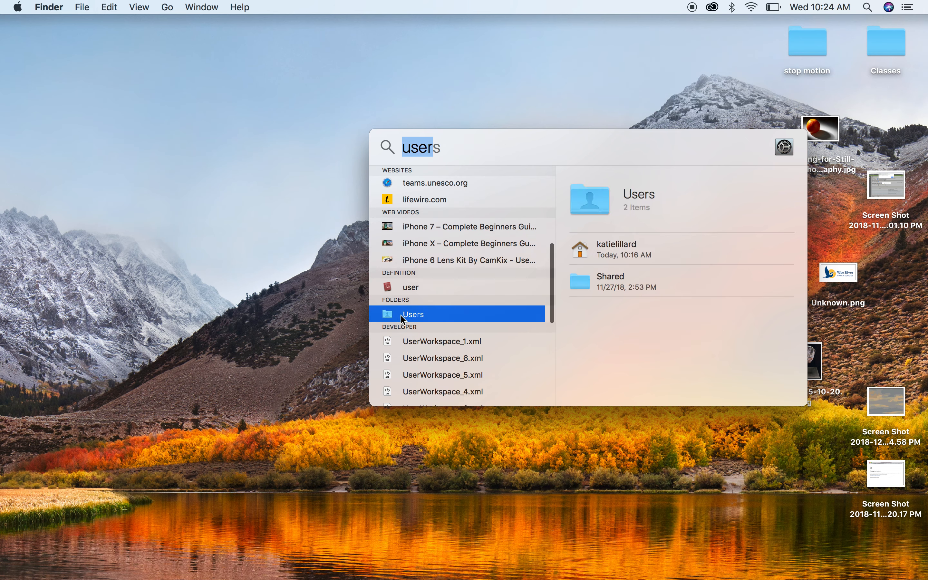
double_click(423, 314)
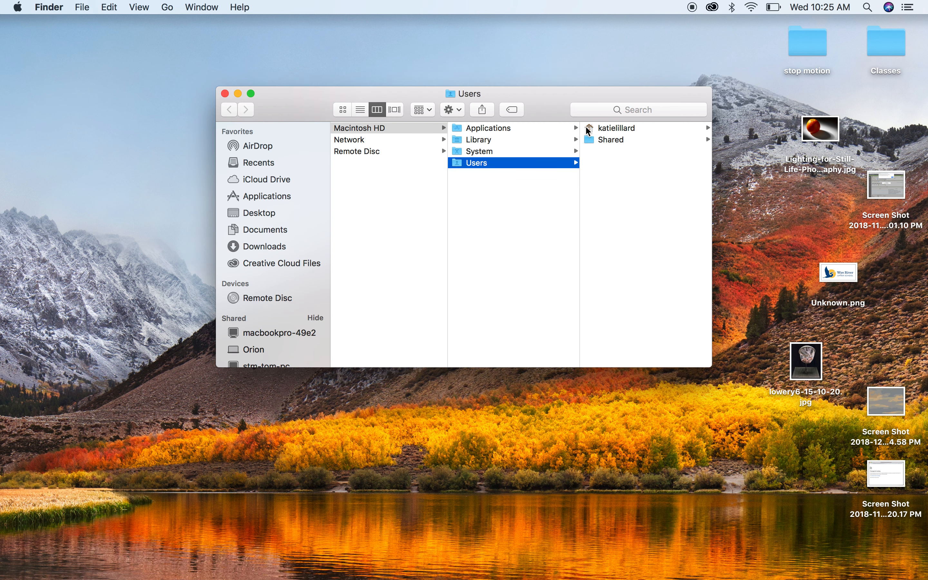
Step: Go to the user's home Pictures folder and show the package contents of Photo Booth Library
left_click(611, 128)
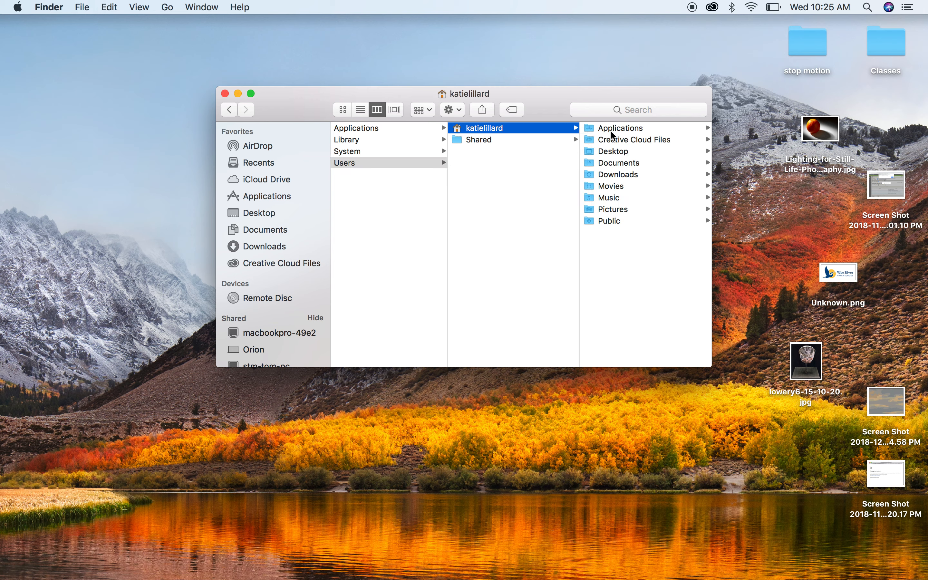
left_click(629, 210)
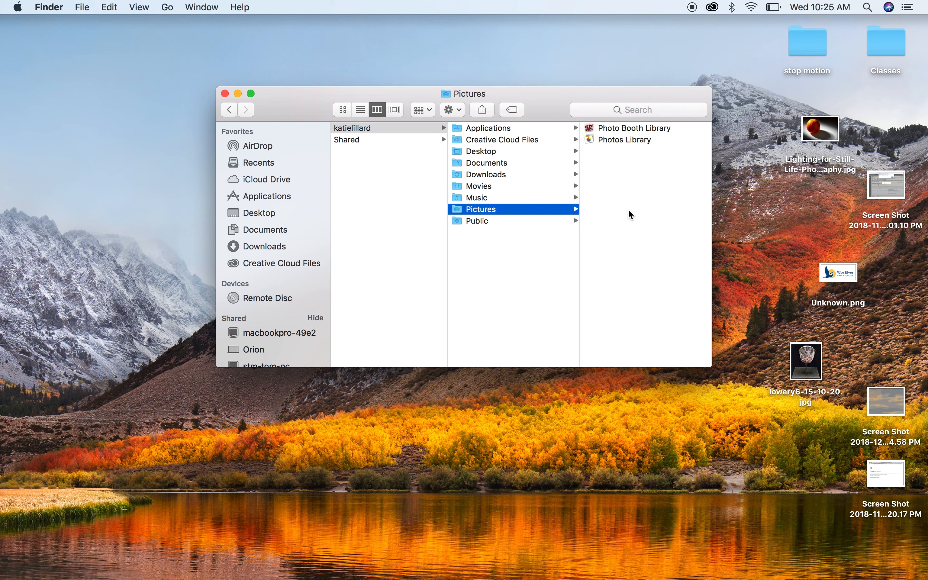
right_click(627, 129)
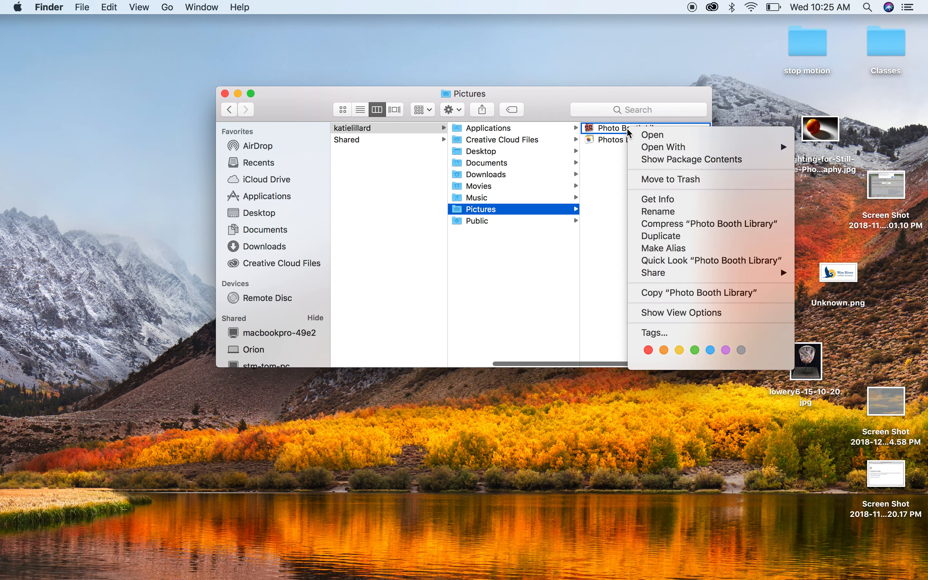
left_click(638, 160)
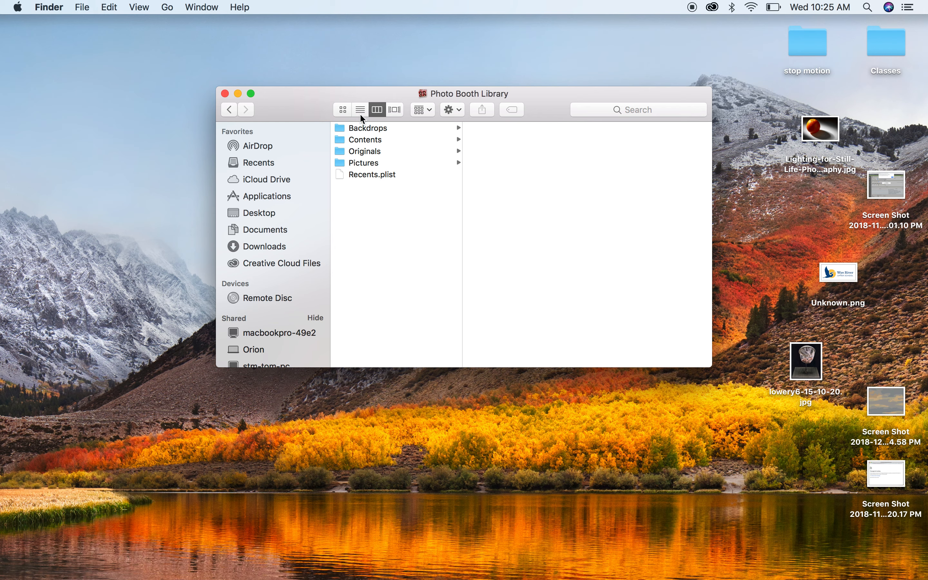
Step: Open the package's Pictures folder and select the first photo taken on 12-4-18 at 4.13 PM
left_click(365, 167)
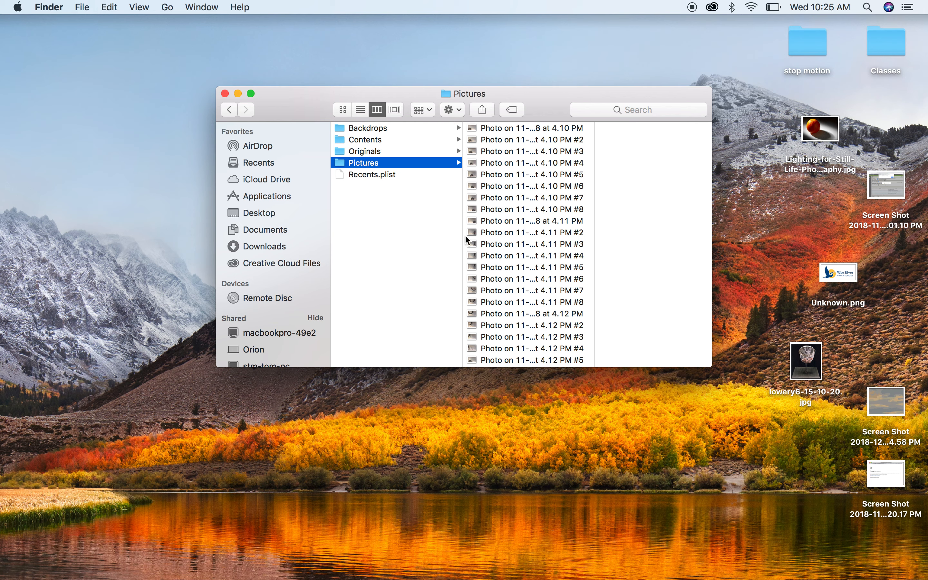
scroll(468, 254, "down", 2)
scroll(468, 255, "down", 5)
left_click(480, 242)
key("Return")
key("Right")
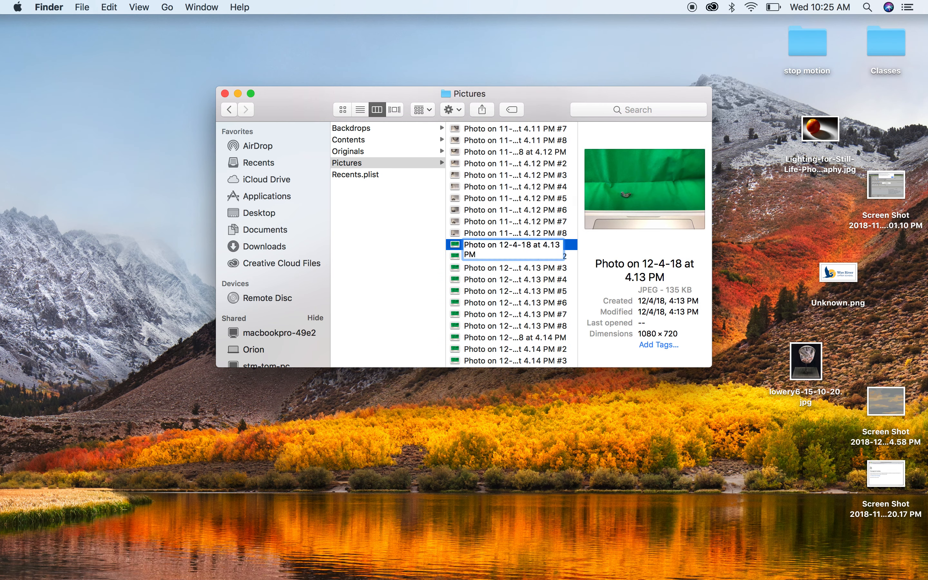
left_click(498, 279)
left_click(491, 245)
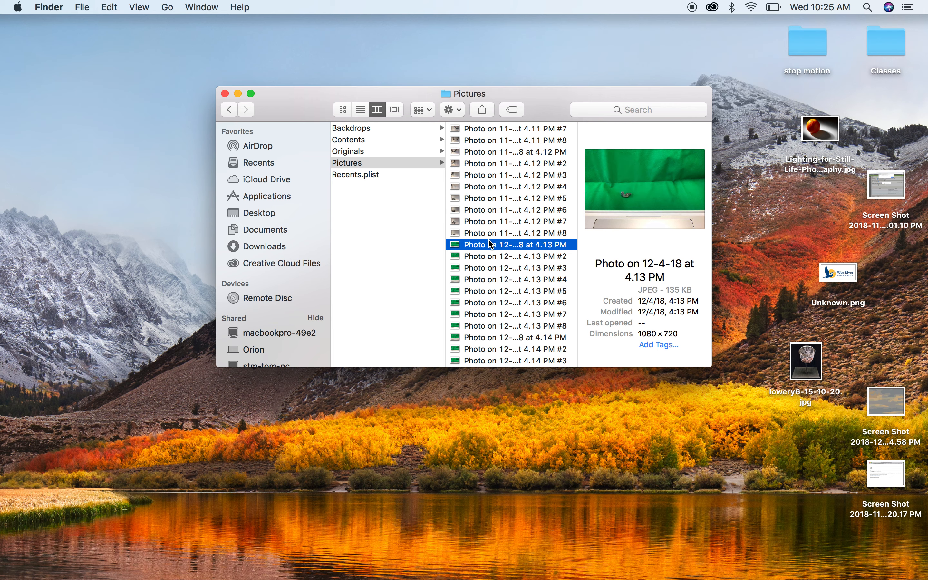
Step: Step through the 12-4-18 photos one by one to preview each frame
key("Down")
key("Down")
key("Down")
key("Down")
key("Down")
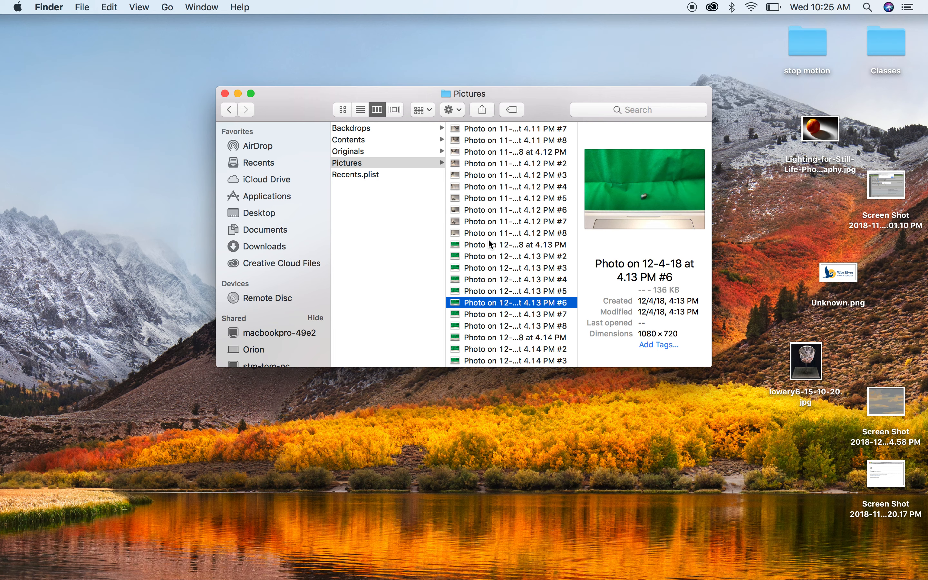
key("Down")
key("Down")
key("Down")
key("Down")
key("Down")
key("Down")
key("Down")
key("Down")
key("Down")
key("Down")
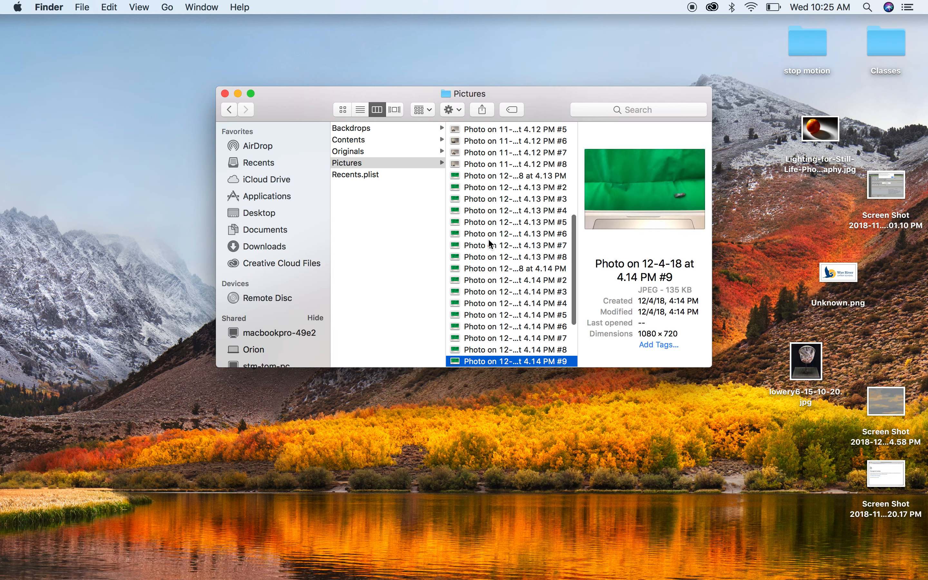
key("Down")
key("Down")
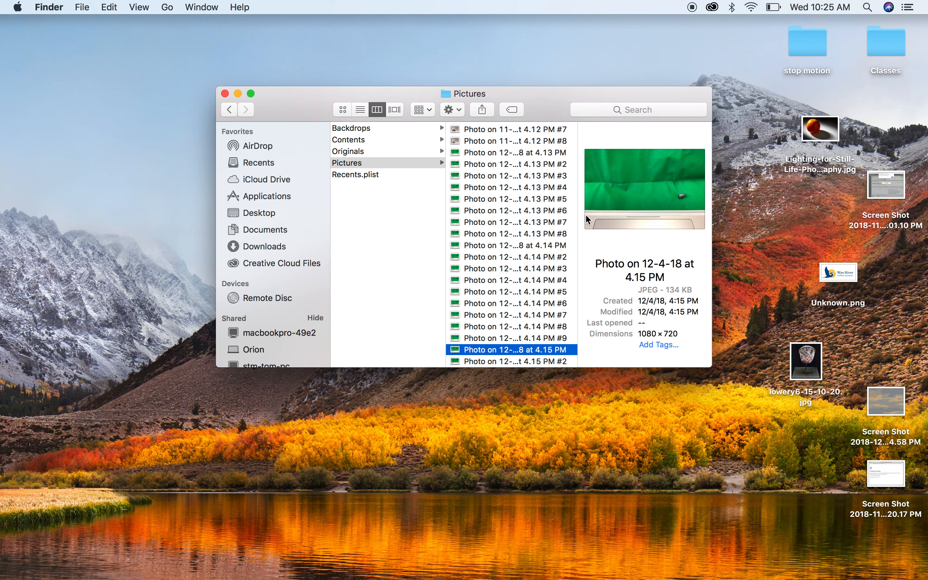
Step: Select the 12-4-18 photos from 4.13 PM through 4.16 PM and move them into the desktop "stop motion" folder
left_click(482, 153)
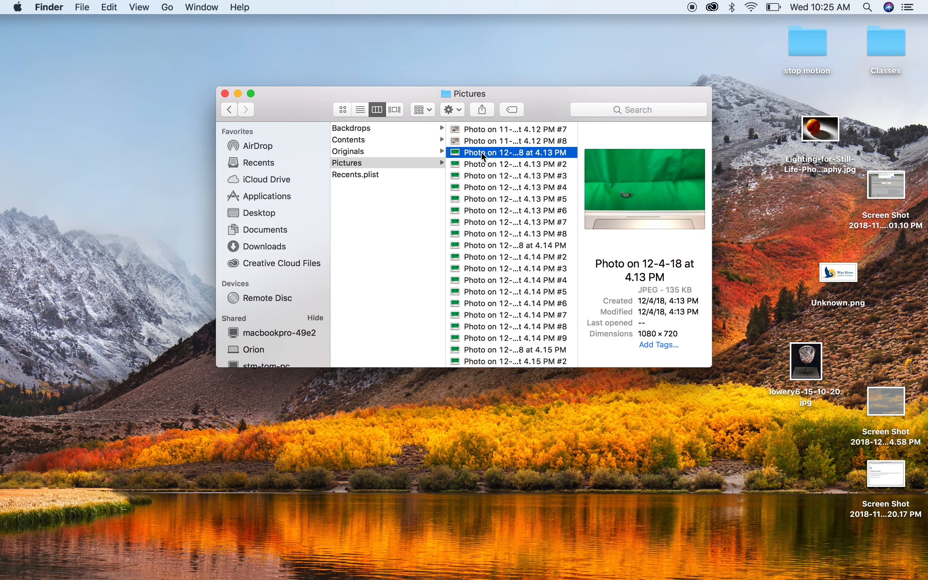
key("shift+Down")
key("shift+Down")
key("shift+Down")
key("shift+Down")
key("shift+Down")
key("shift+Down")
key("shift+Down")
key("shift+Down")
key("shift+Down")
key("shift+Down")
key("shift+Down")
key("shift+Down")
key("shift+Down")
key("shift+Down")
key("shift+Down")
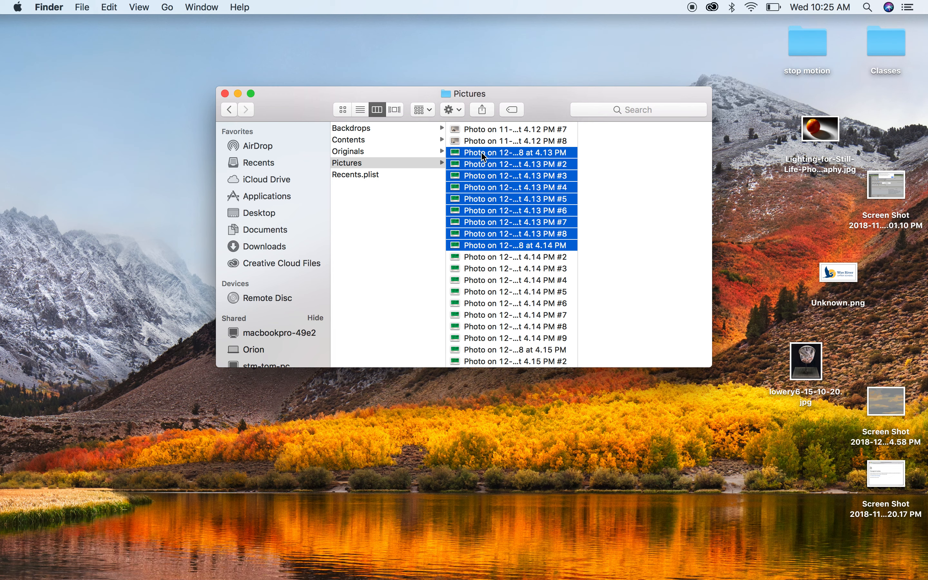
key("shift+Down")
key("shift+Down")
key("shift+Down")
key("shift+Down")
key("shift+Down")
key("shift+Down")
key("shift+Down")
key("shift+Down")
key("shift+Down")
key("shift+Down")
key("shift+Down")
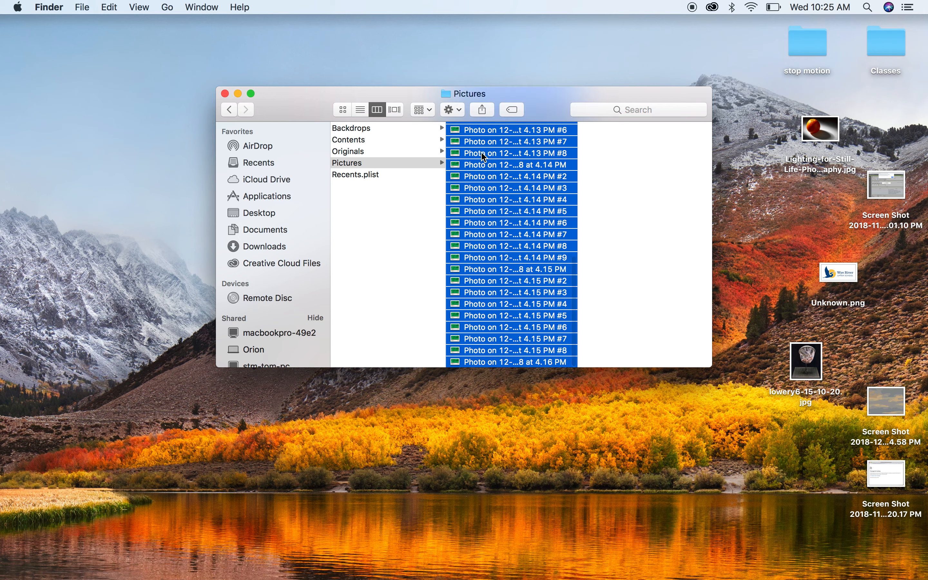
left_click(110, 7)
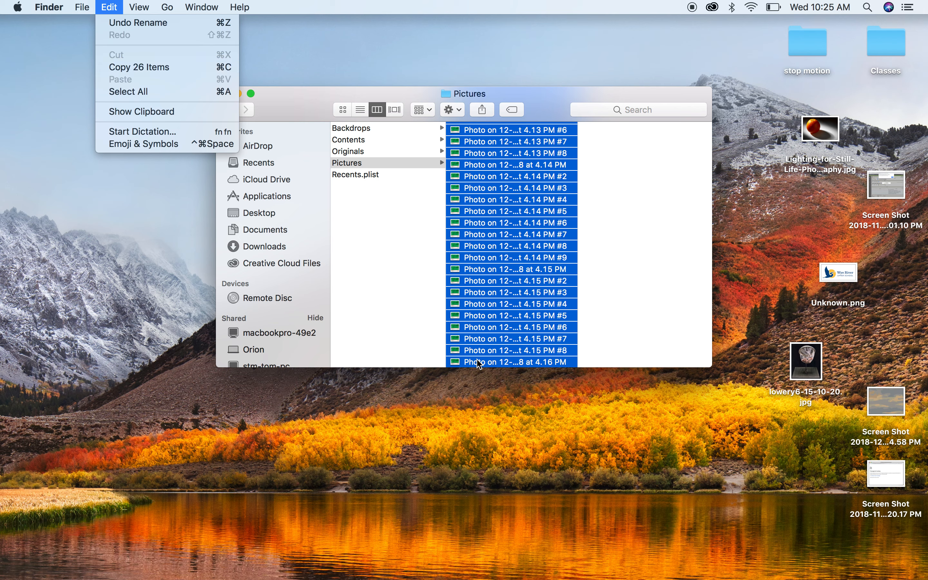
left_click(567, 323)
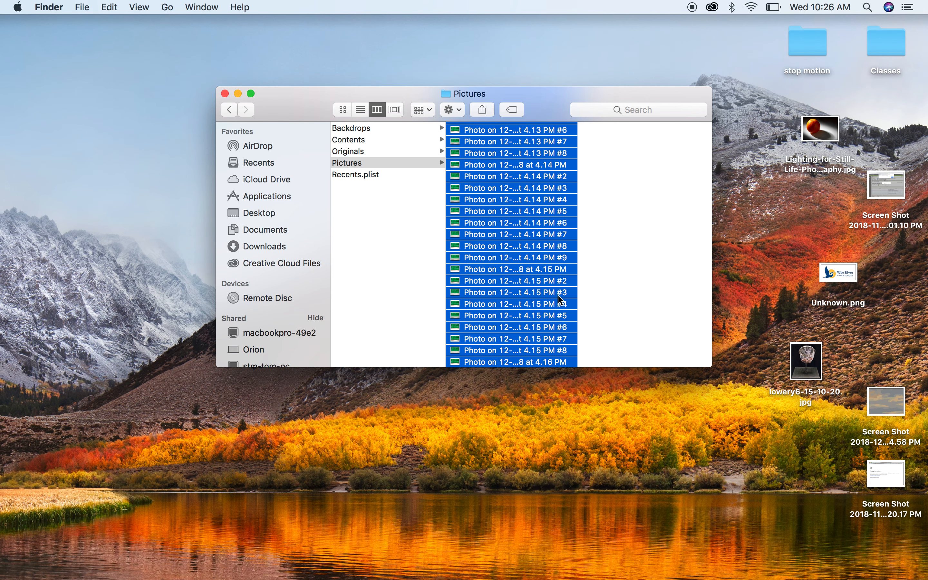
left_click_drag(474, 364, 810, 46)
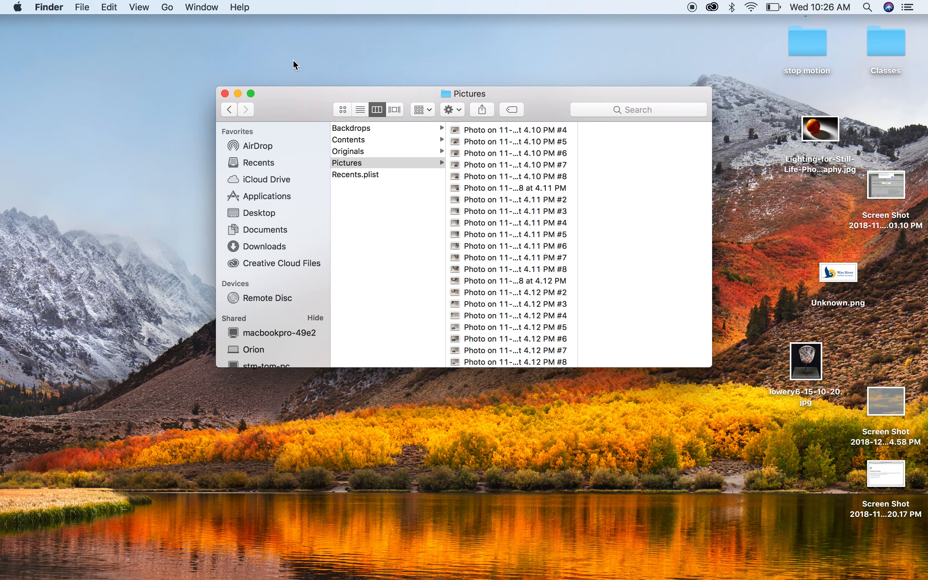
Step: Close the window, then open the "stop motion" folder and scroll through its contents
left_click(225, 93)
left_click(794, 49)
double_click(795, 48)
scroll(485, 171, "down", 3)
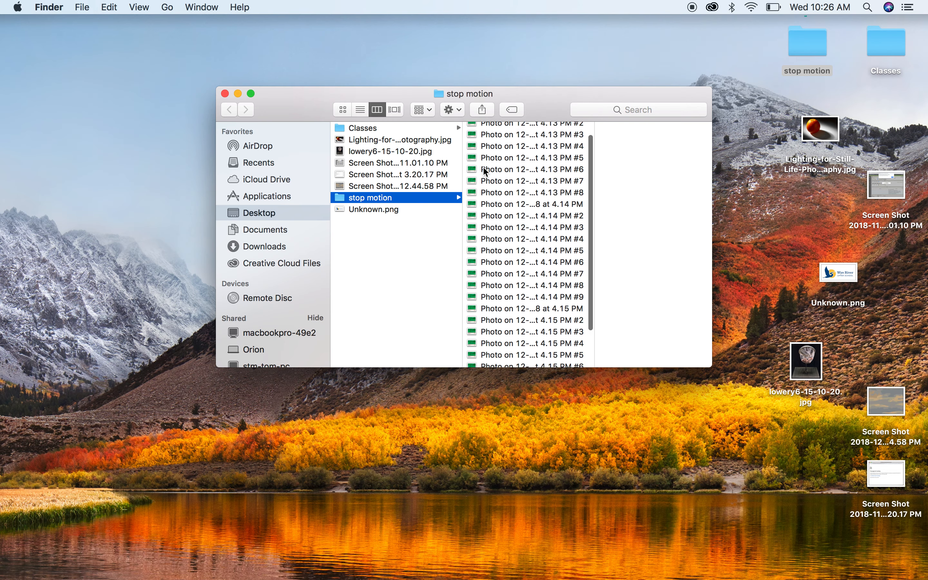
scroll(485, 171, "down", 1)
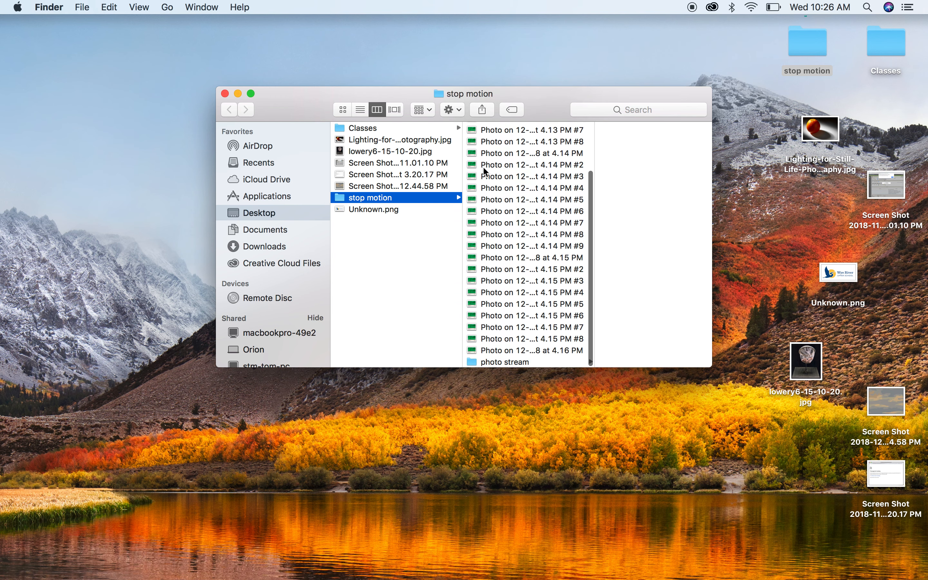
Step: Select all the photos in the stop motion folder, move them into its photo stream subfolder, and close the window
left_click(485, 350)
key("shift+Up")
key("shift+Up")
key("shift+Up")
key("shift+Up")
key("shift+Up")
key("shift+Up")
key("shift+Up")
key("shift+Up")
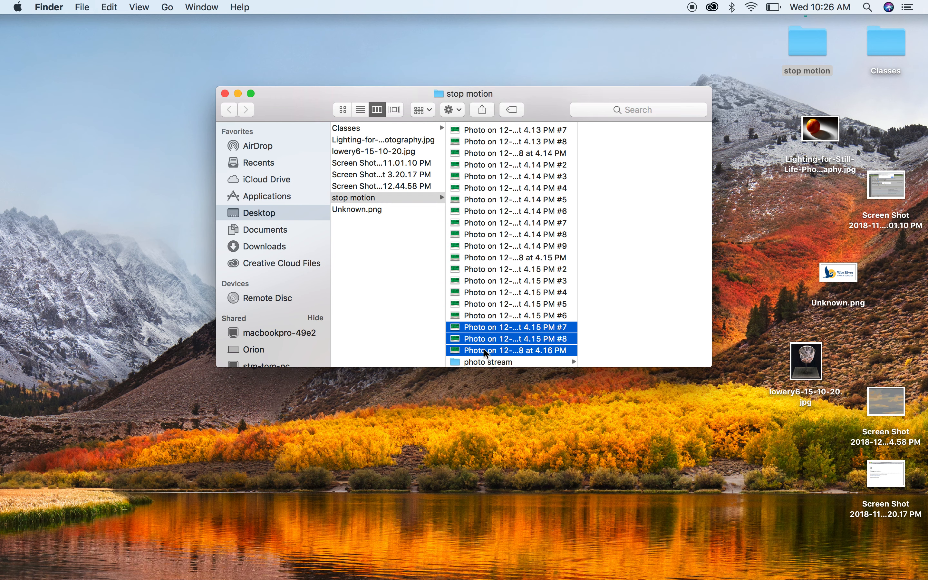
key("shift+Up")
key("shift+Up")
key("shift+Up")
key("shift+Up")
key("shift+Up")
key("shift+Up")
key("shift+Up")
key("shift+Up")
key("shift+Up")
key("shift+Up")
key("shift+Up")
key("shift+Up")
key("shift+Up")
key("shift+Up")
key("shift+Up")
key("shift+Up")
key("shift+Up")
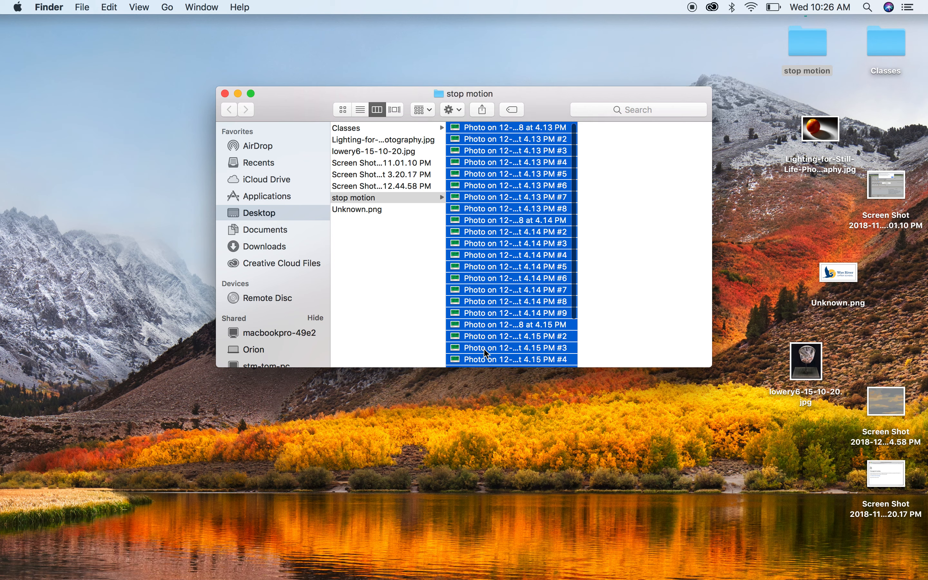
left_click(111, 6)
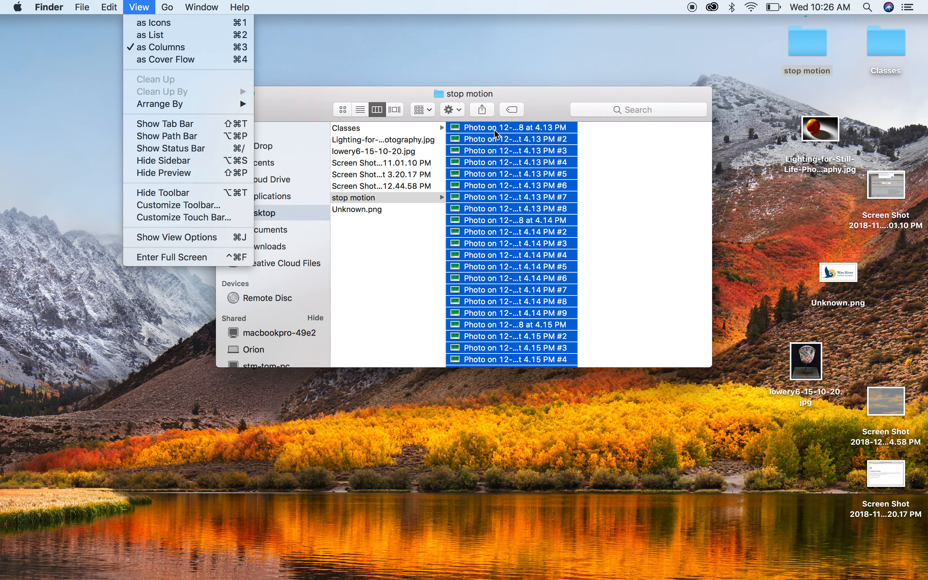
left_click(493, 173)
left_click_drag(489, 133, 475, 362)
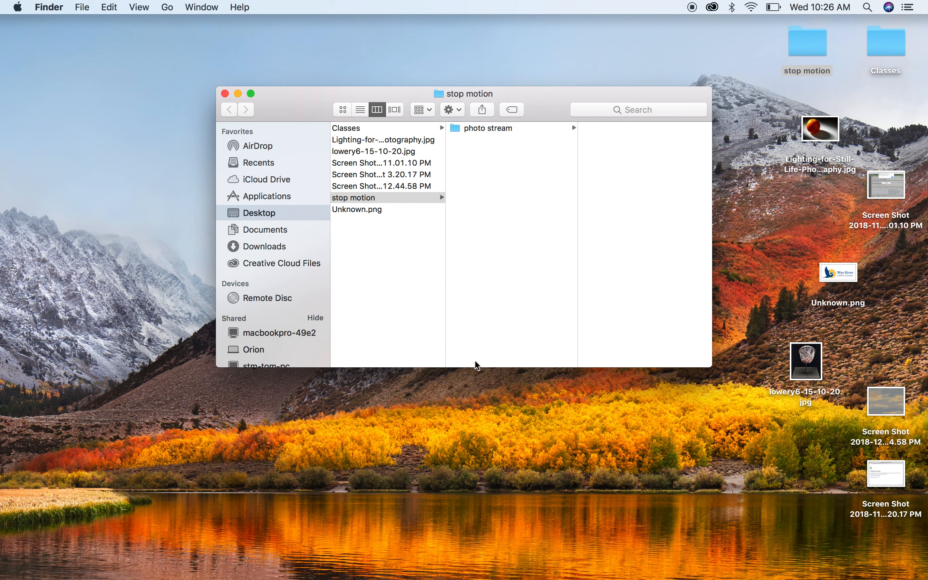
left_click(477, 129)
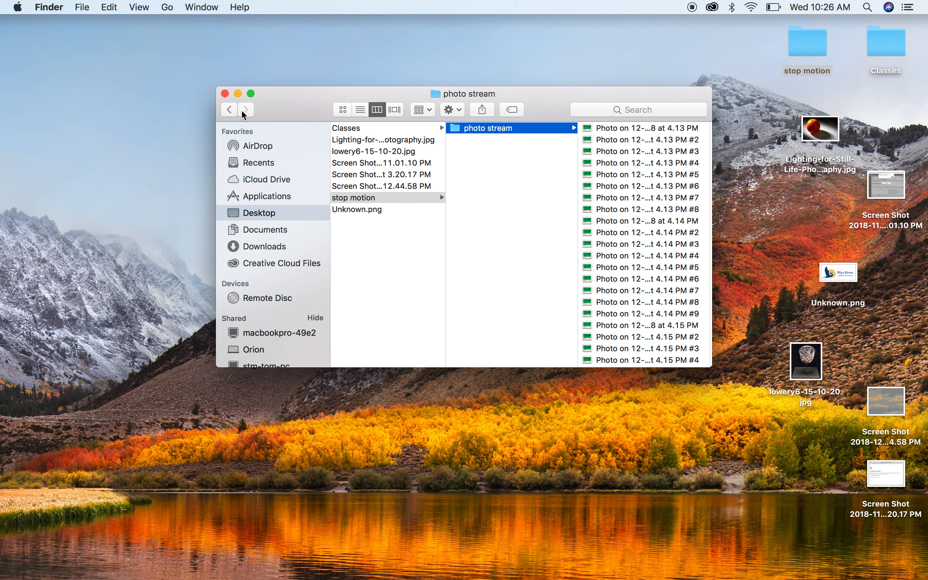
left_click(225, 94)
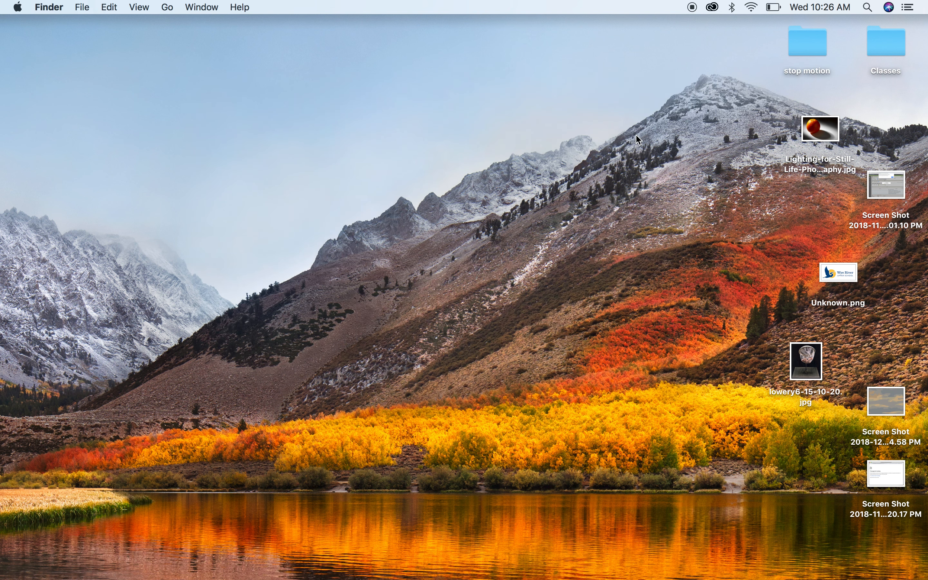
Step: Launch Photoshop and preview the stop motion frames one by one in the Open dialog
mouse_move(646, 577)
left_click(584, 564)
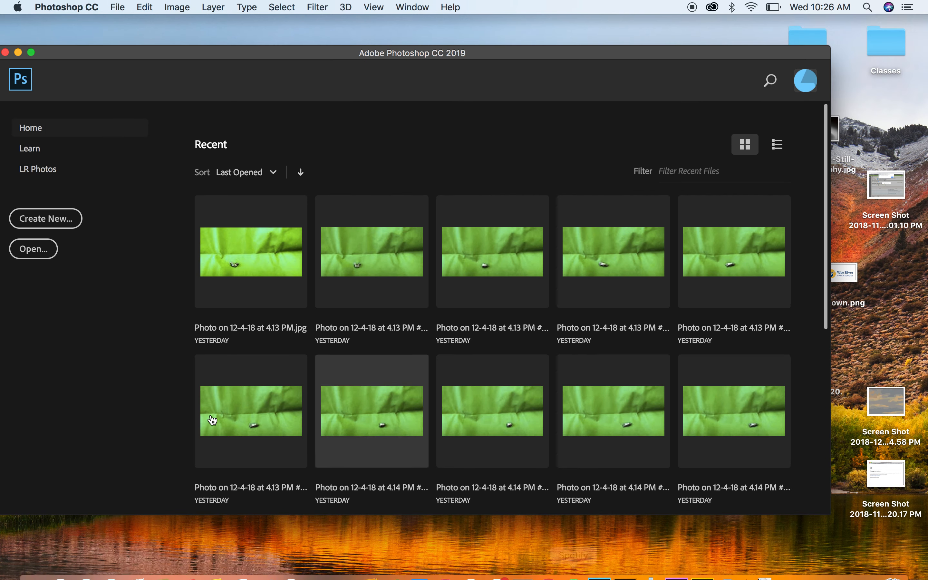
left_click(42, 251)
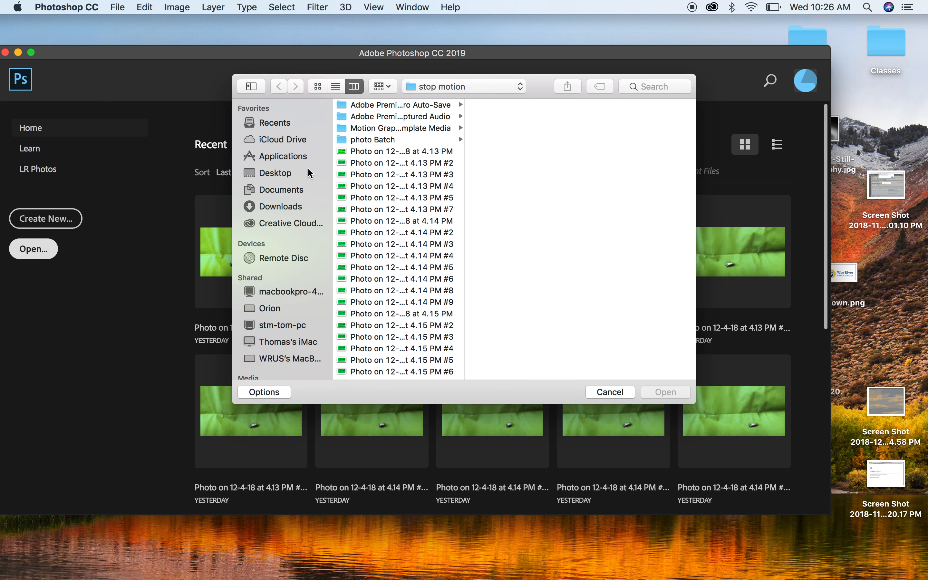
left_click(350, 151)
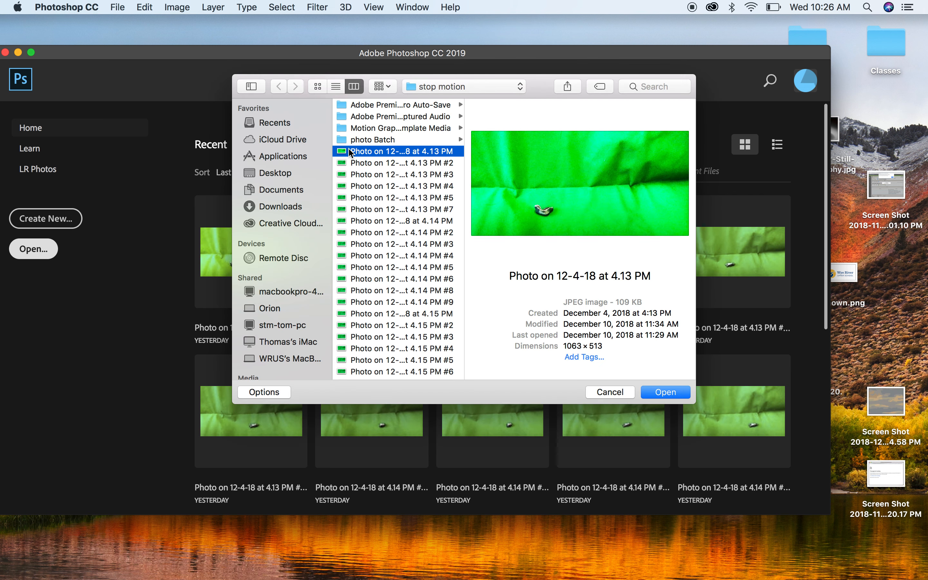
key("Down")
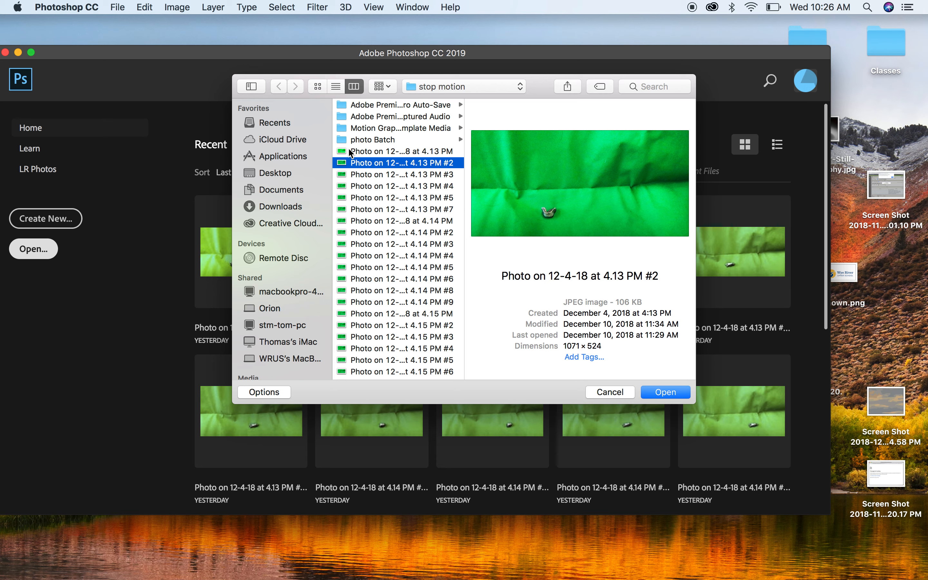
key("Up")
key("Down")
key("Up")
key("Down")
key("Up")
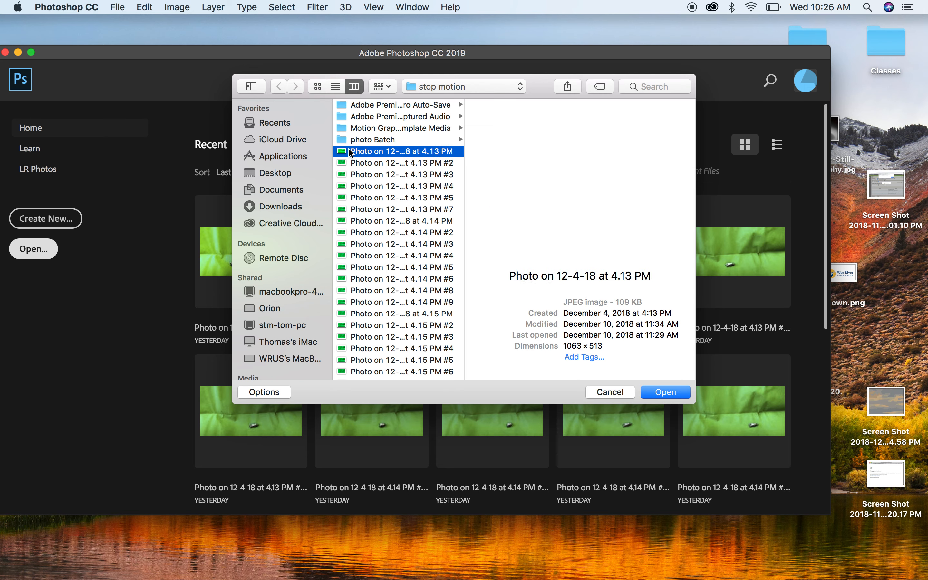
key("Down")
key("Down")
key("Up")
key("Up")
key("Down")
key("Down")
key("Down")
key("Down")
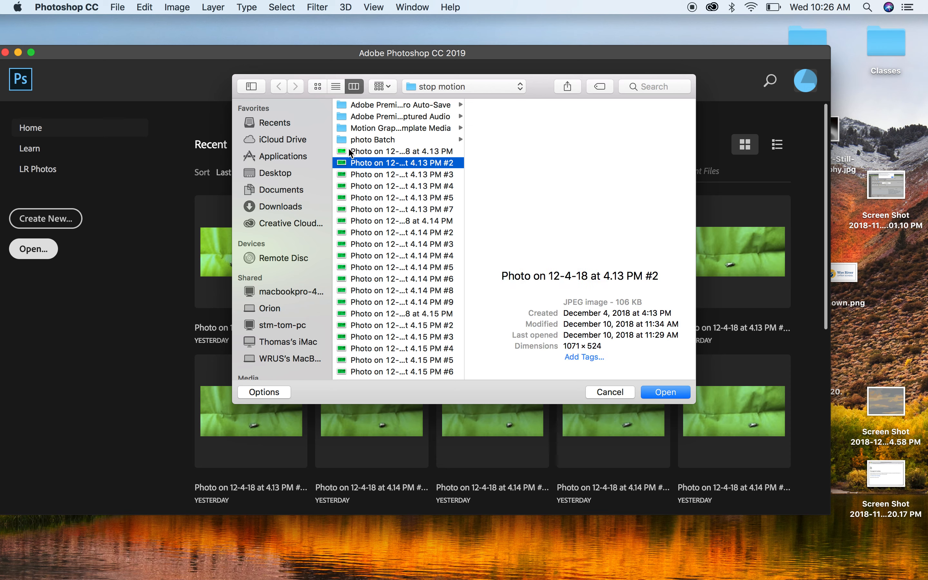
key("Down")
key("Down")
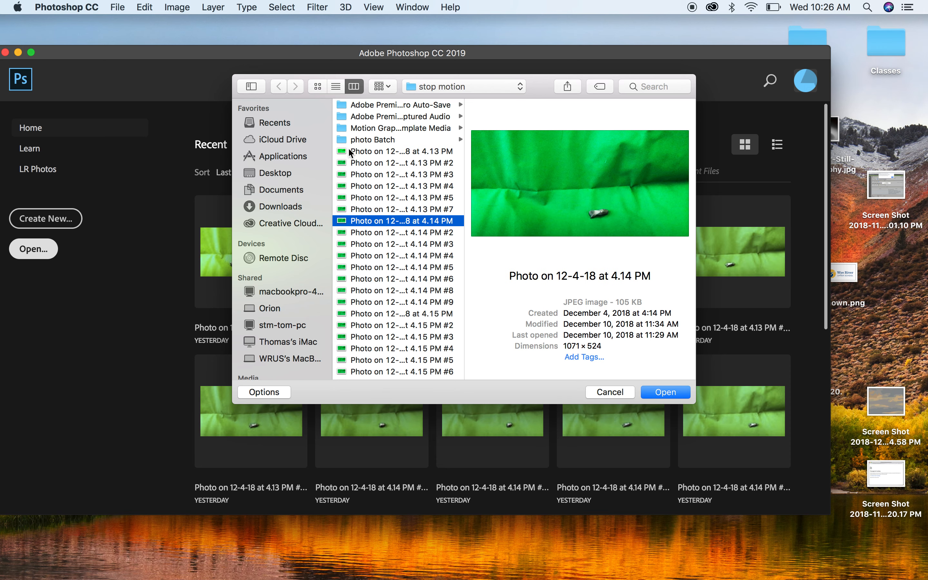
key("Up")
key("Up")
key("Up")
key("Up")
key("Up")
key("Up")
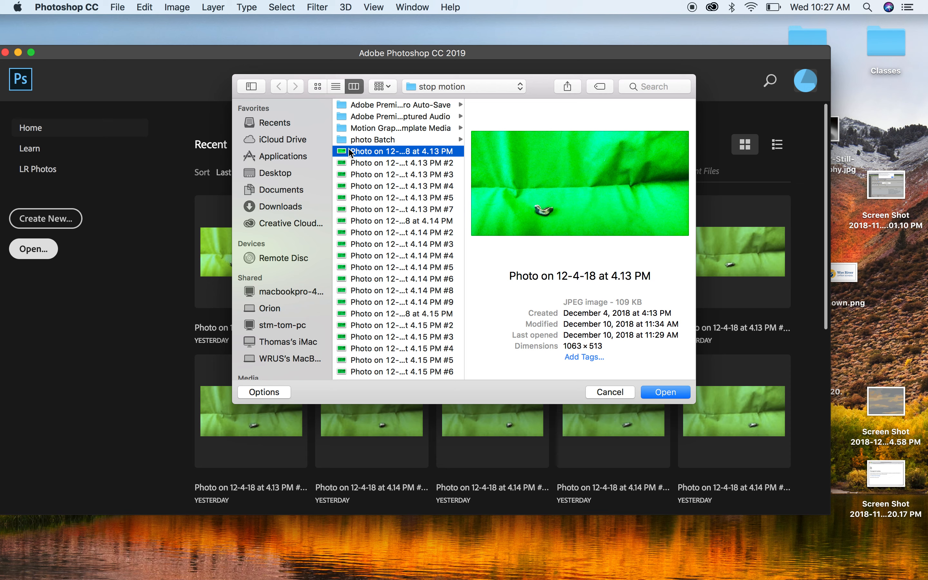
key("Down")
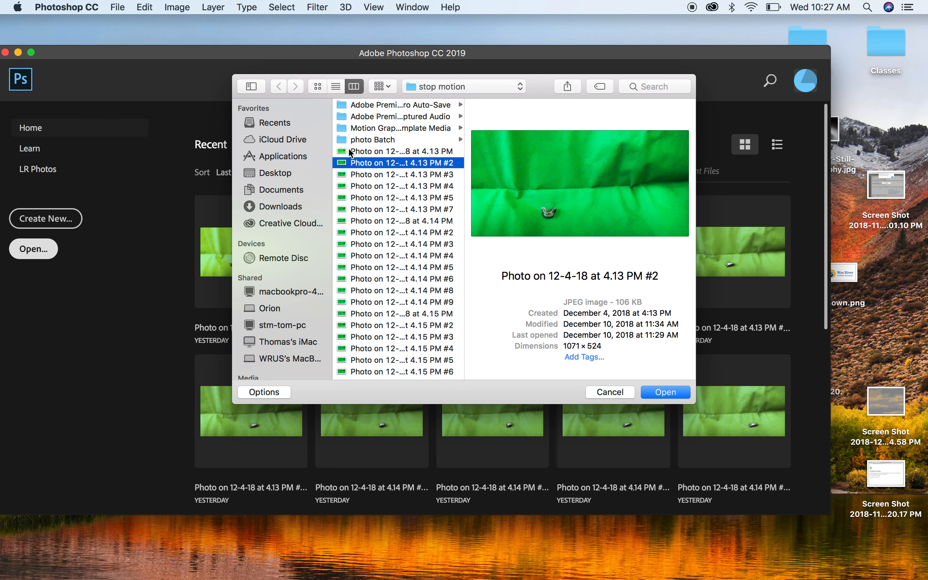
Step: Open the 4.13 PM photo from the photo stream subfolder of the desktop stop motion folder
left_click(664, 395)
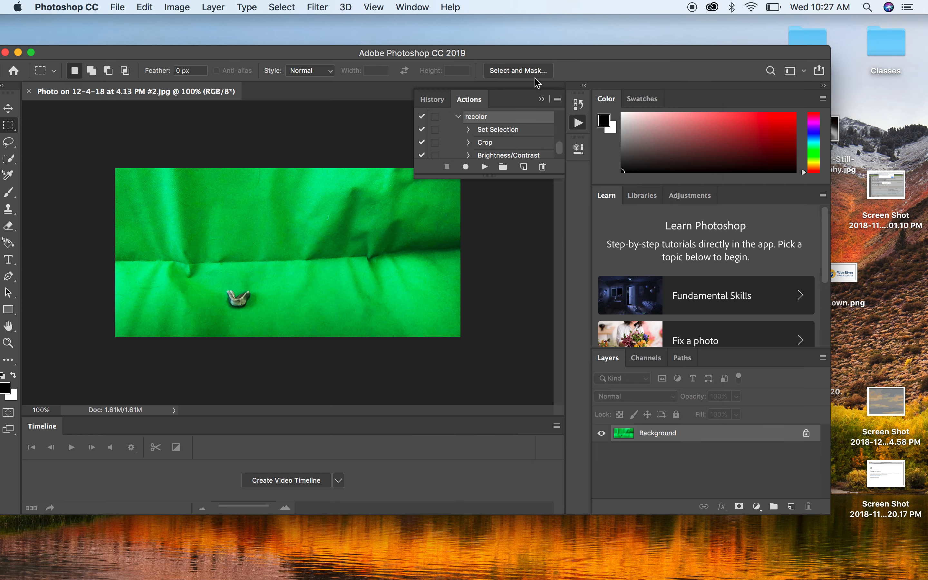
left_click(14, 71)
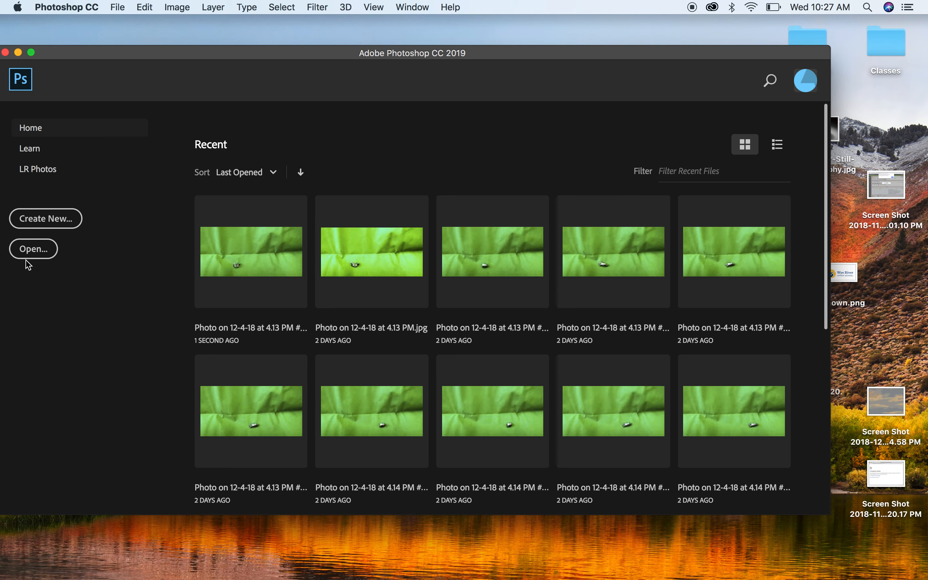
left_click(26, 256)
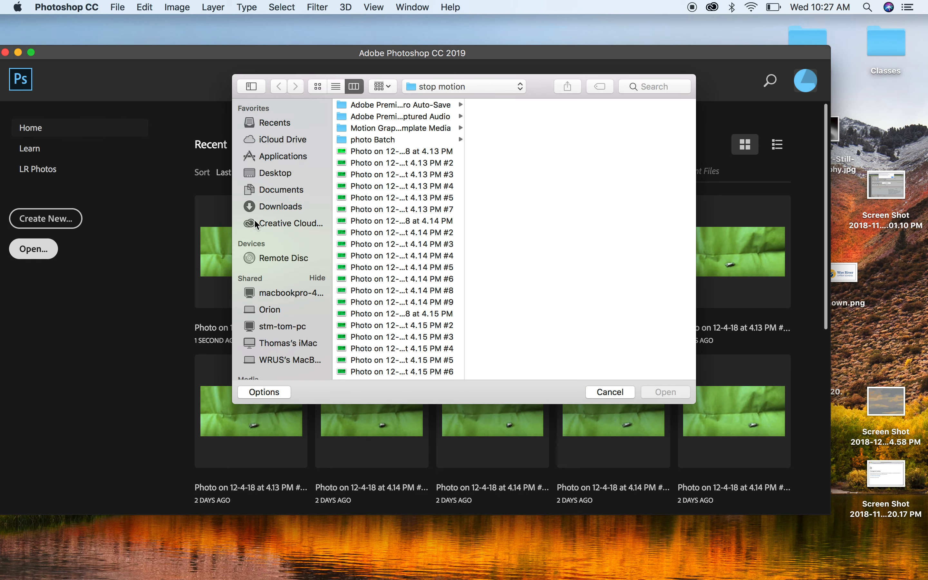
left_click(270, 175)
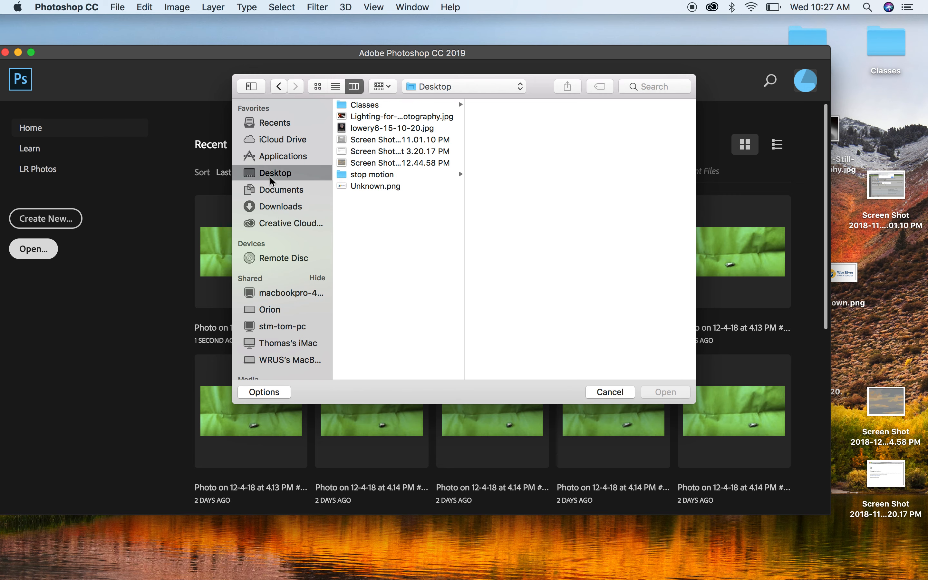
left_click(383, 170)
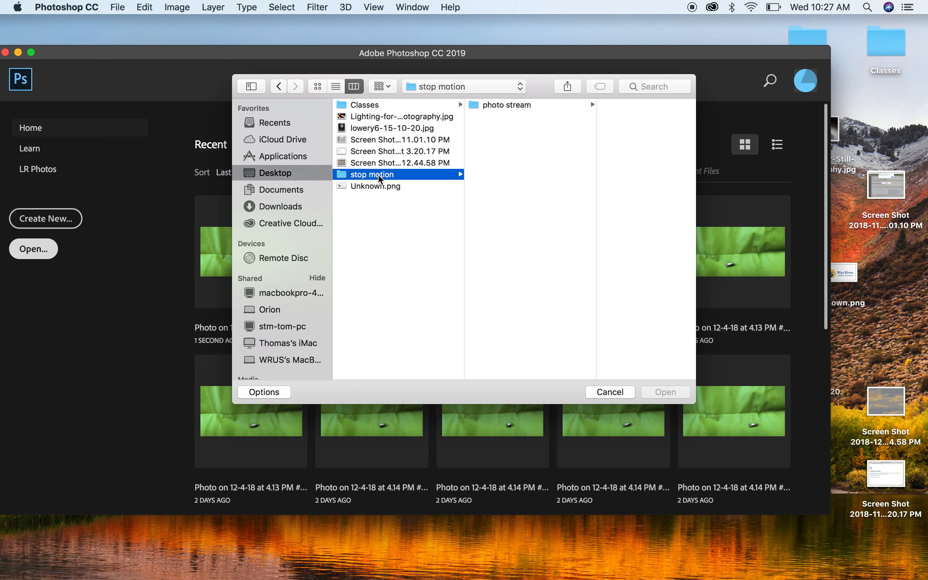
left_click(509, 106)
left_click(609, 109)
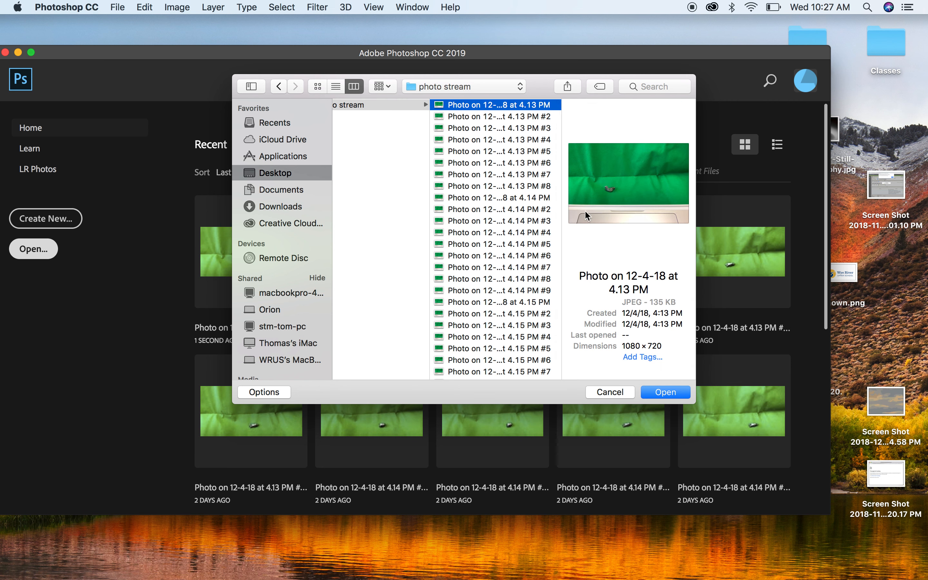
left_click(661, 392)
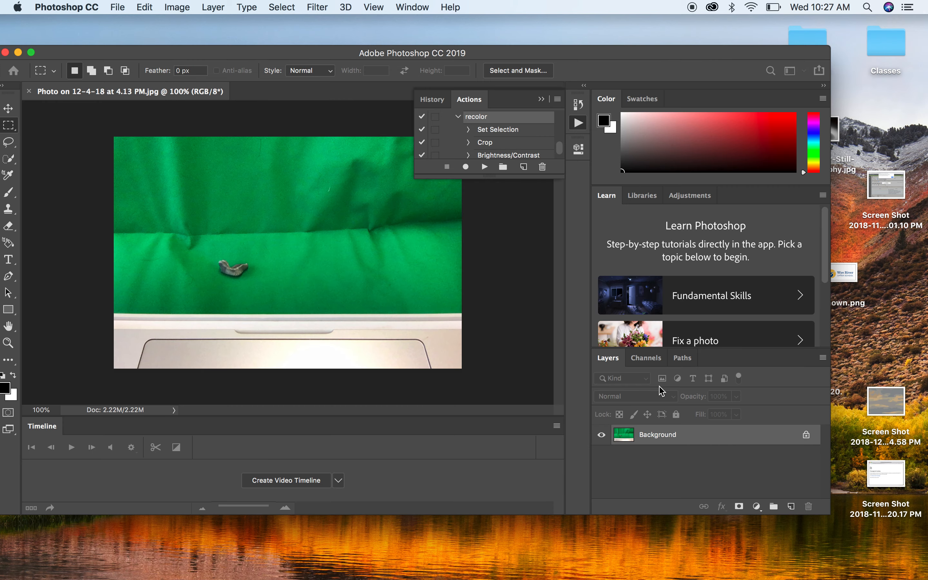
Step: Reposition the Photoshop window and show the Actions panel
left_click(542, 100)
left_click_drag(490, 51, 503, 21)
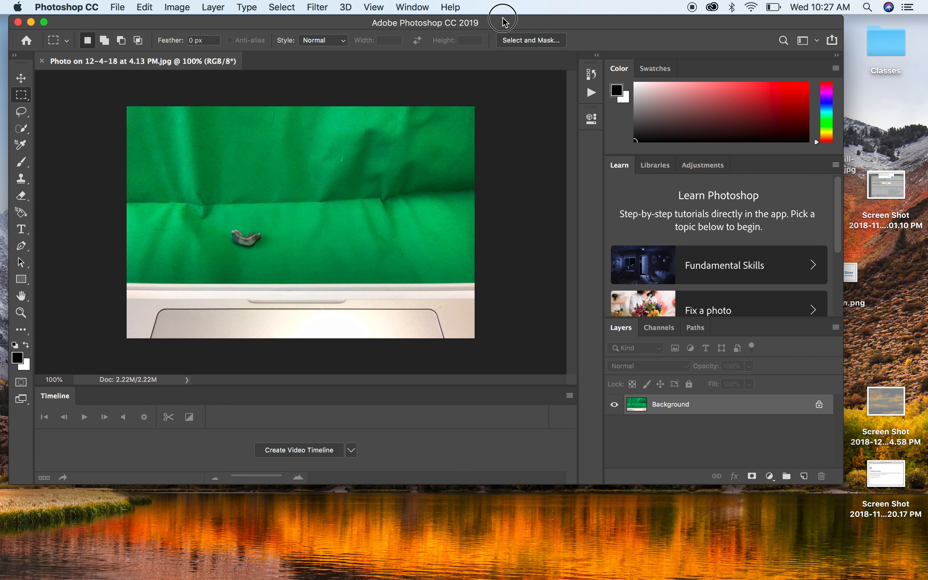
left_click(416, 4)
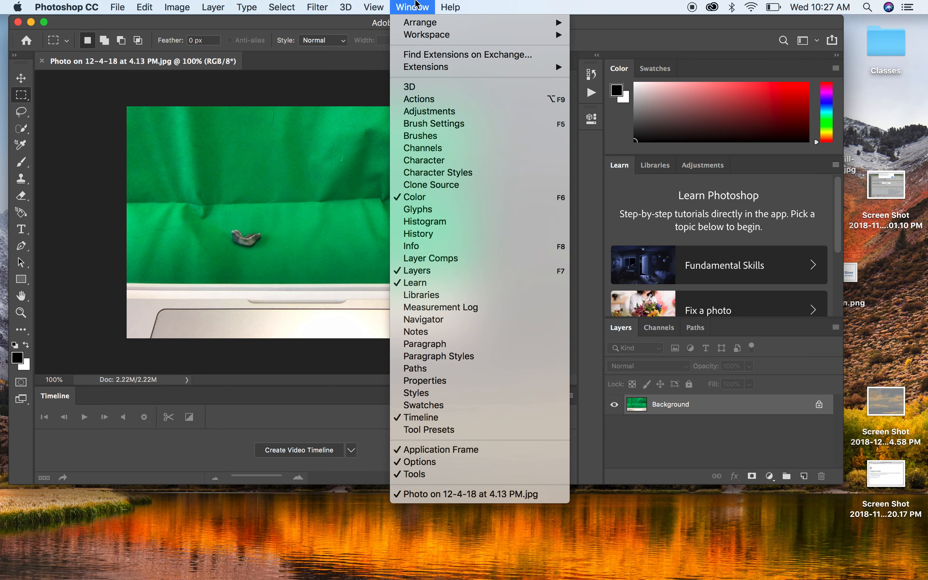
left_click(423, 99)
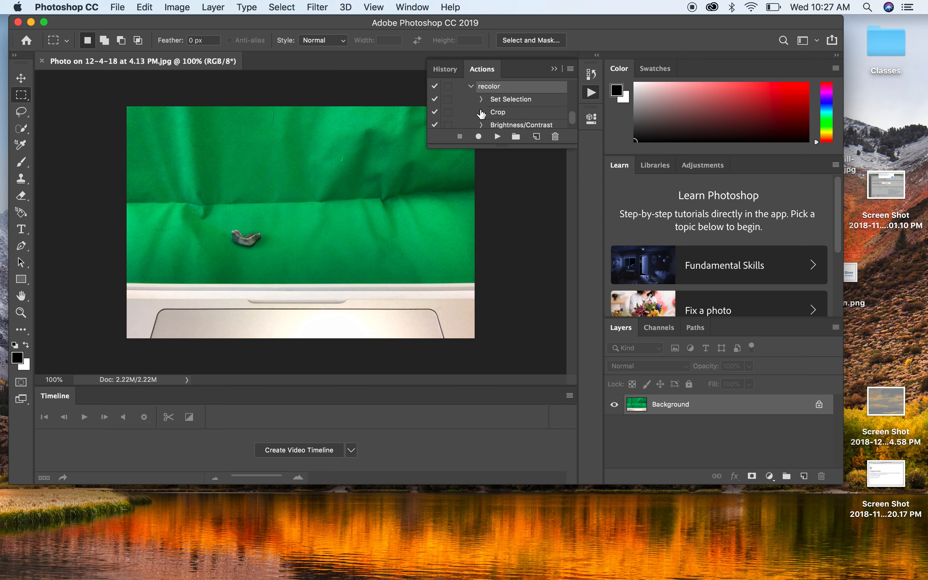
Step: Create a new action set named "Stop Motion Batch"
left_click(515, 137)
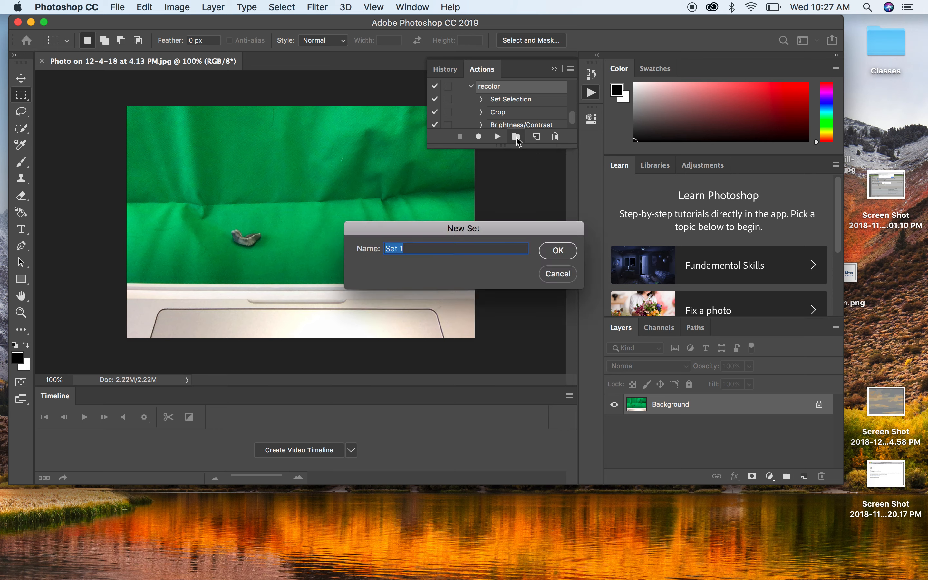
type("Stop Motion Batch")
left_click(558, 250)
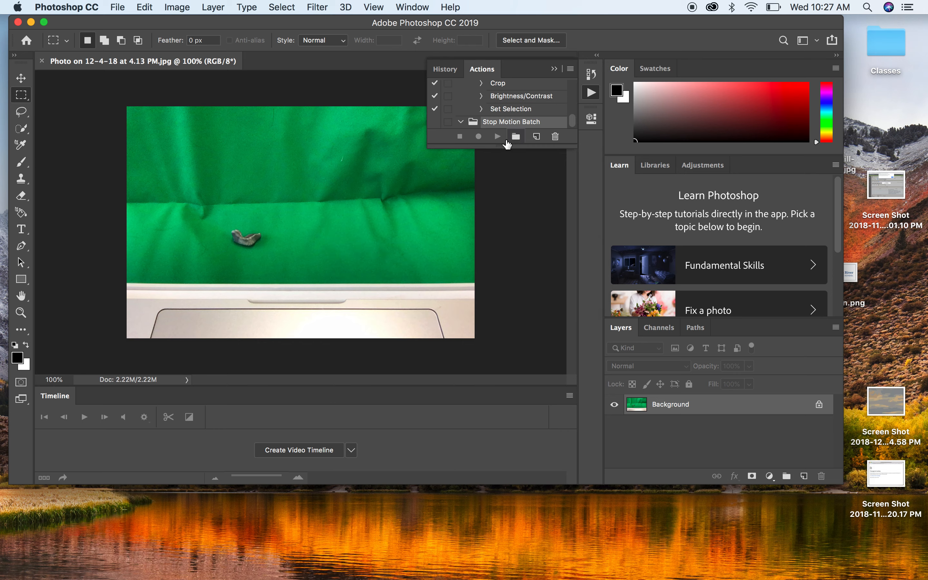
Step: Create a new action named "Crop and Contrast" in the Stop Motion Batch set and start recording
left_click(536, 137)
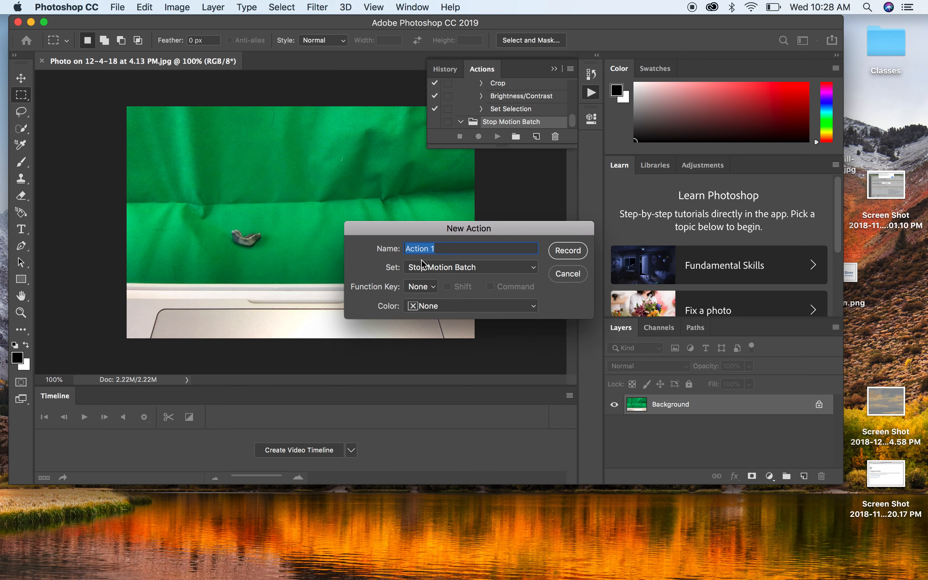
type("Crop and Contrast")
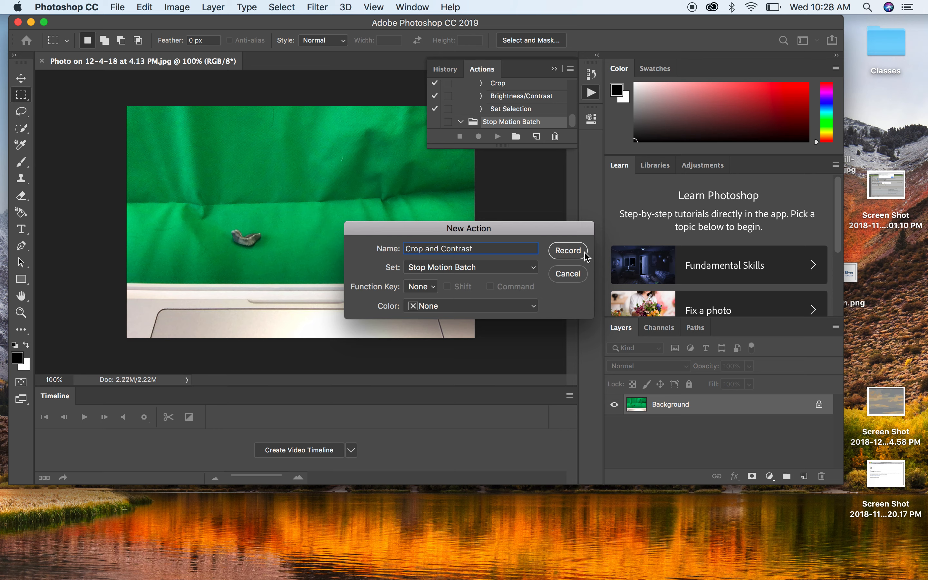
left_click(568, 250)
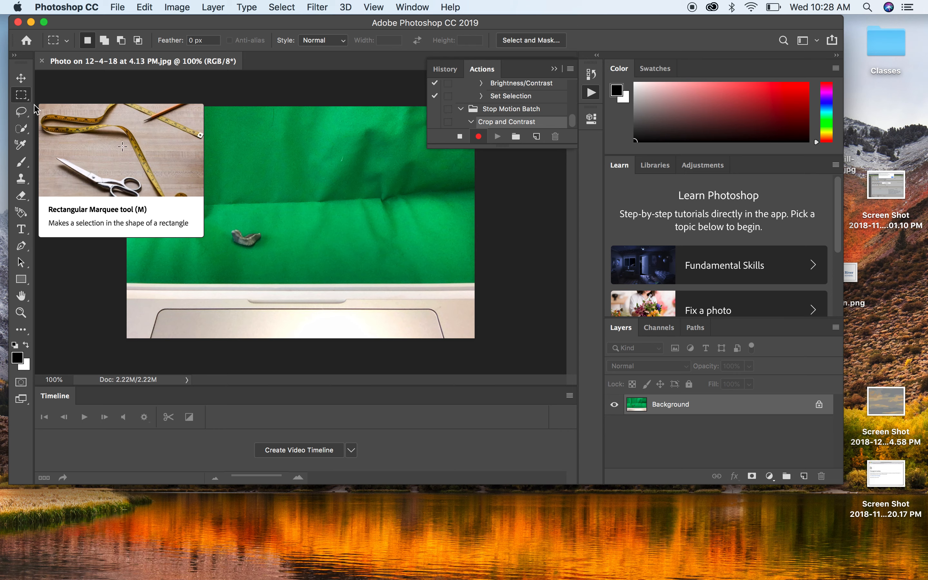
Step: Crop the photo to a rectangular selection of the green backdrop above the laptop, then deselect
left_click_drag(127, 107, 475, 276)
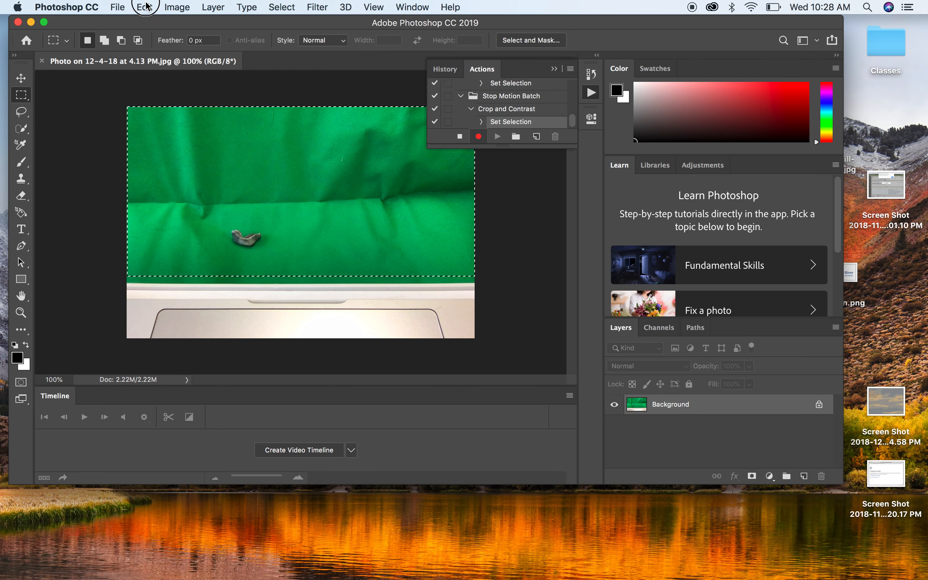
left_click(146, 7)
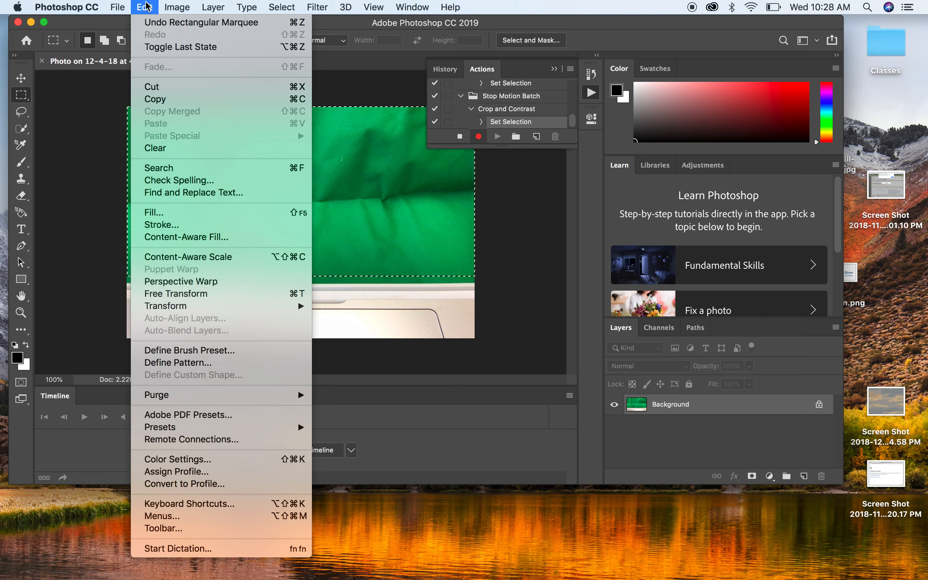
mouse_move(183, 4)
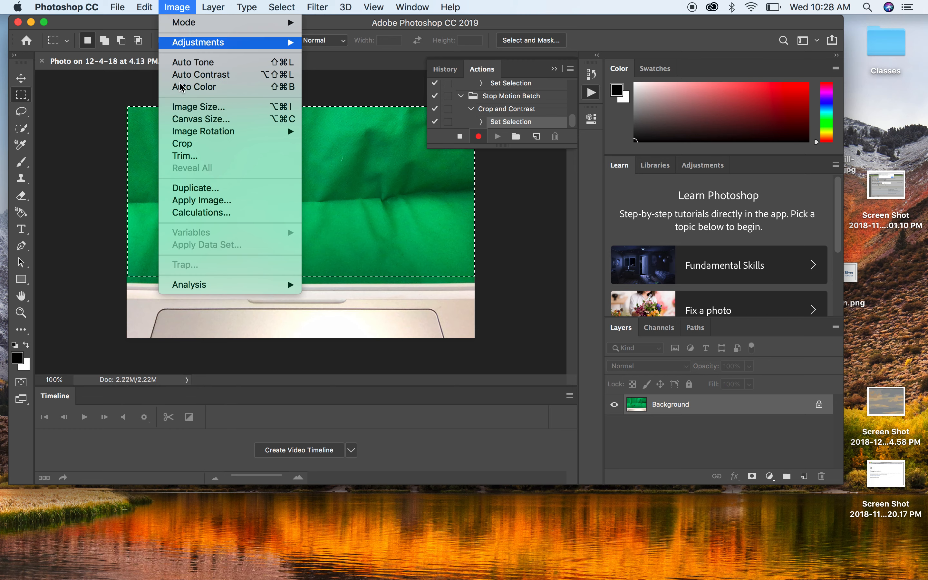
left_click(184, 140)
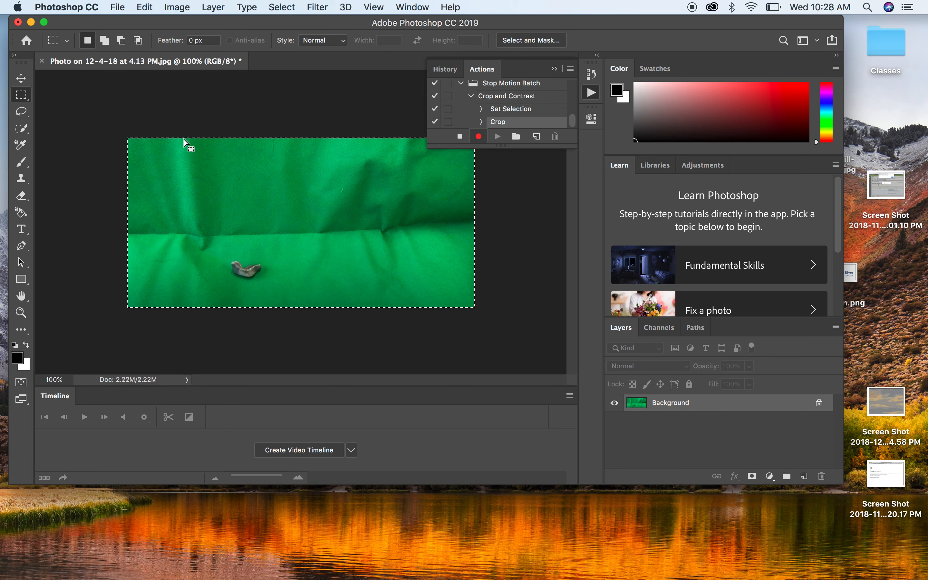
left_click(107, 153)
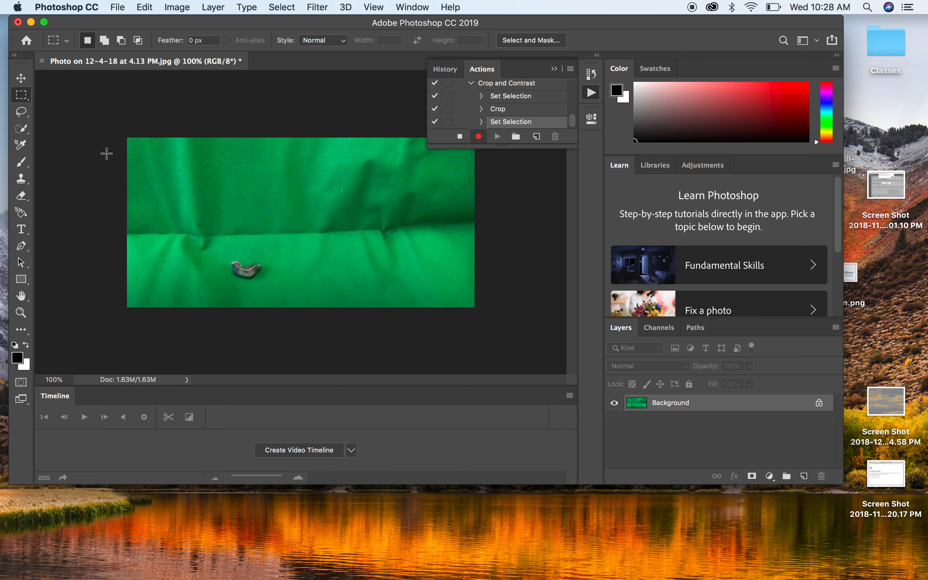
Step: Apply Brightness/Contrast with brightness 32 and contrast 96, then stop recording the action
left_click(177, 7)
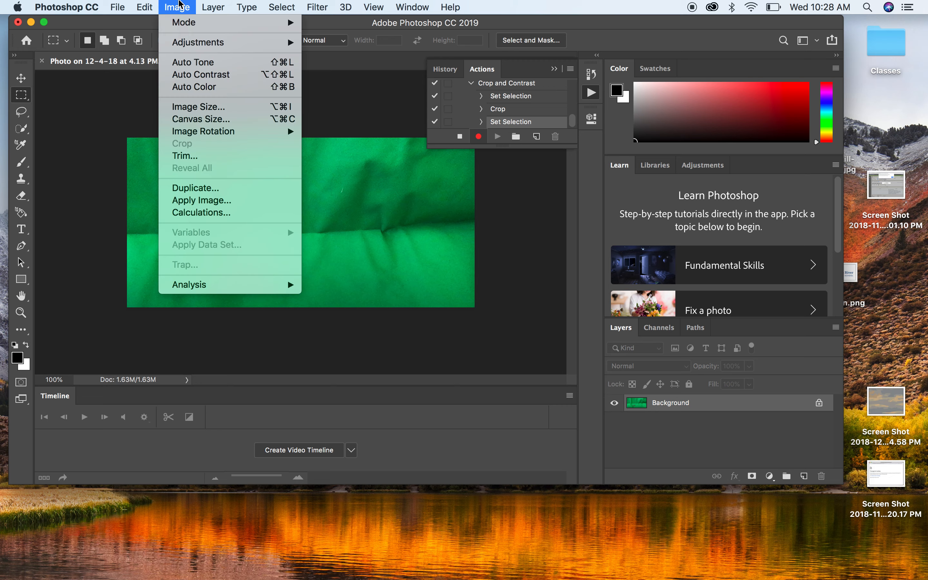
mouse_move(184, 42)
left_click(345, 42)
left_click_drag(434, 181, 497, 213)
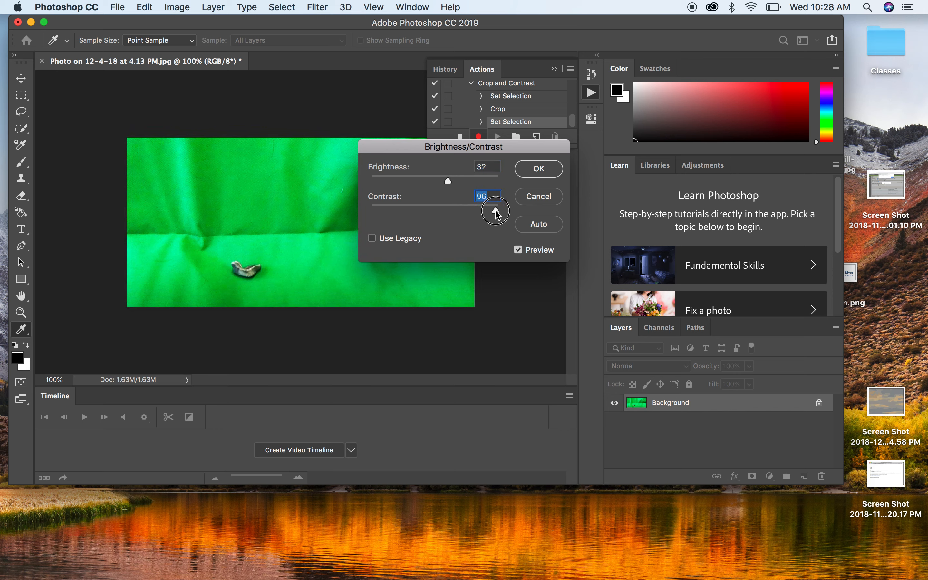
left_click(528, 176)
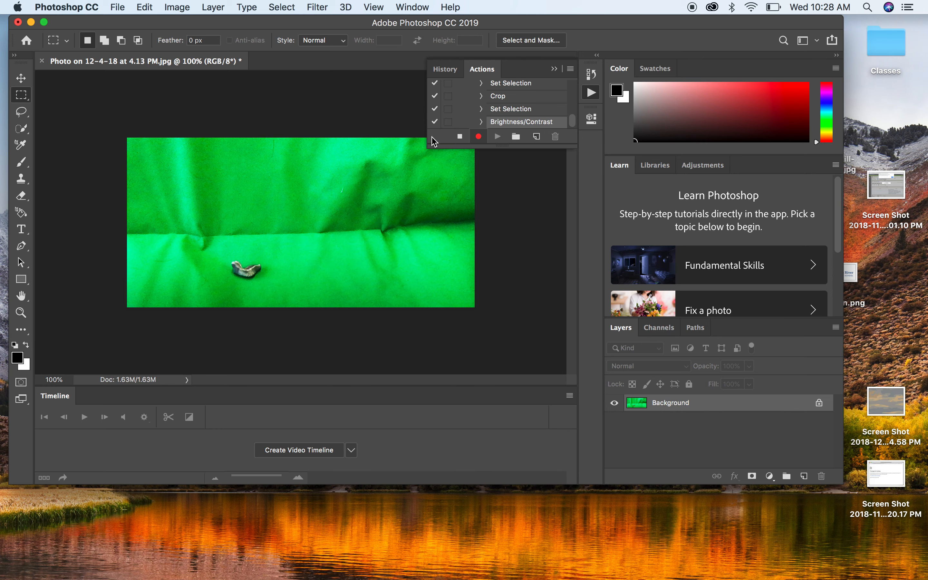
left_click(459, 137)
Step: Open the Batch dialog and choose the stop motion/photo stream folder as the source for the Crop and Contrast action
left_click(117, 8)
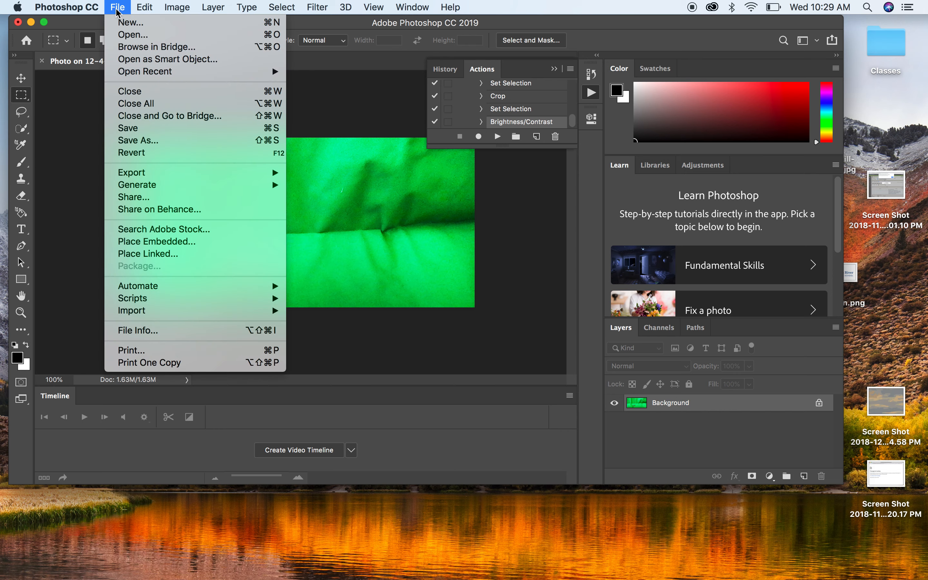
mouse_move(163, 292)
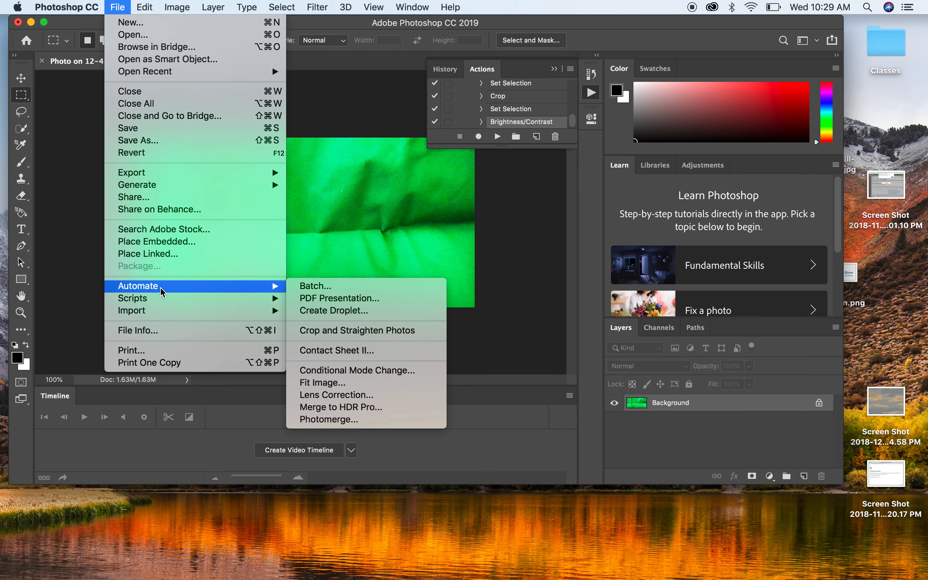
left_click(307, 290)
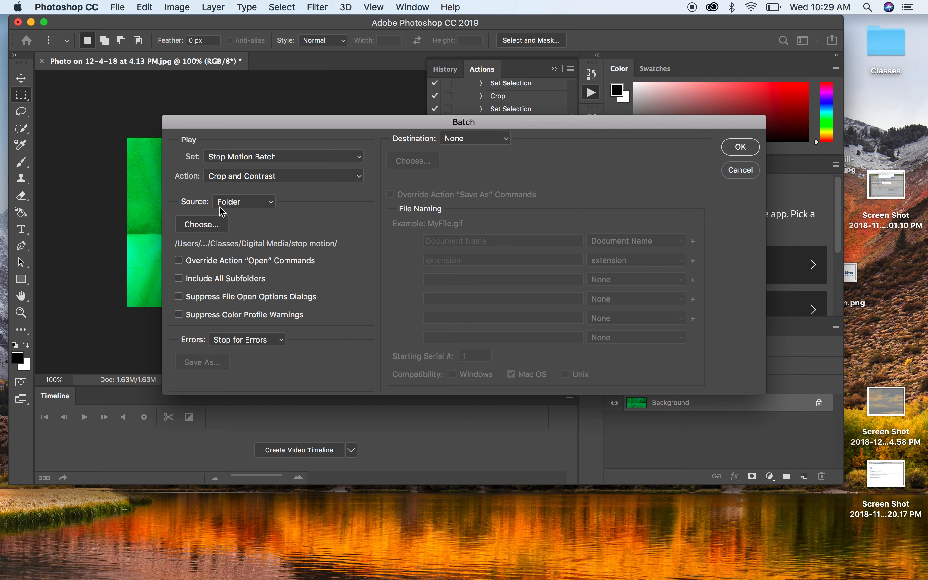
left_click(197, 229)
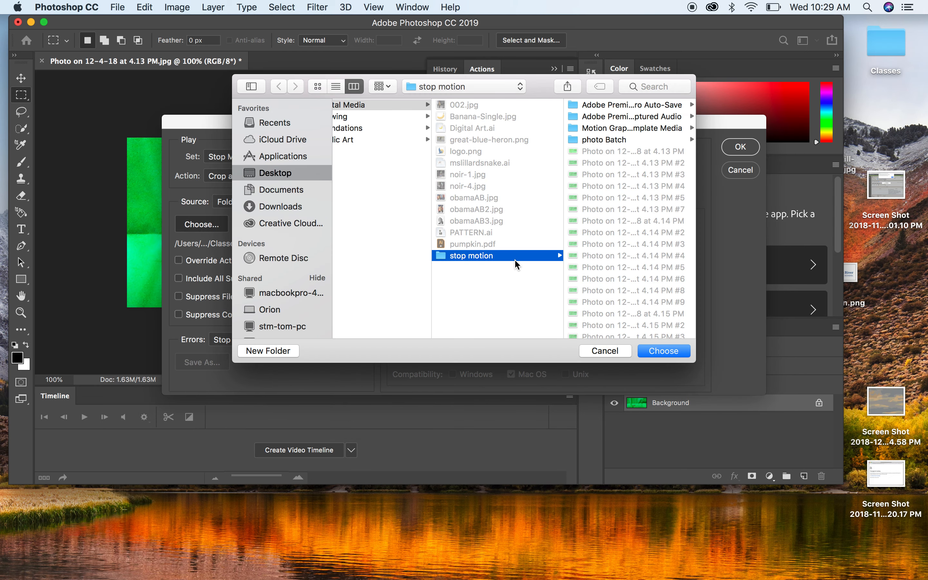
left_click(277, 174)
left_click(367, 174)
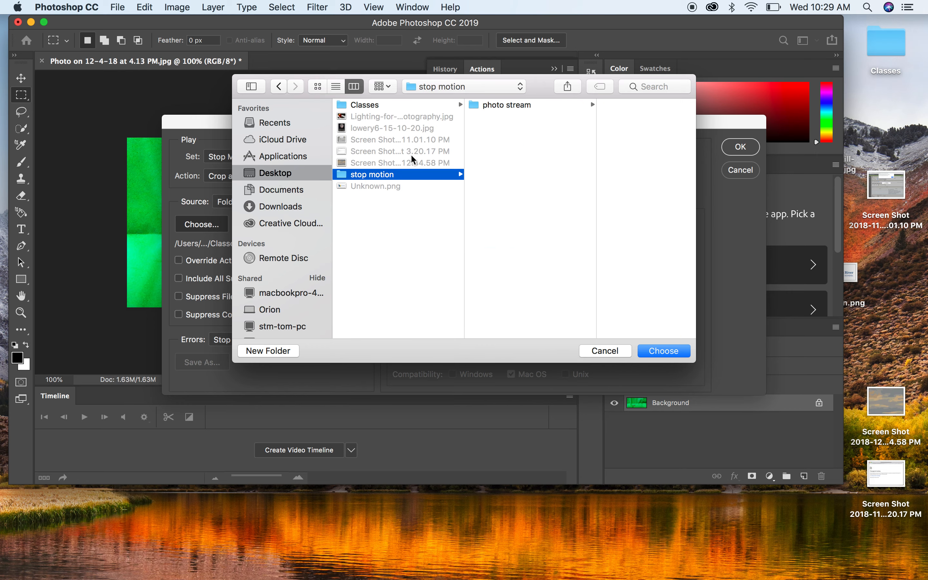
left_click(508, 105)
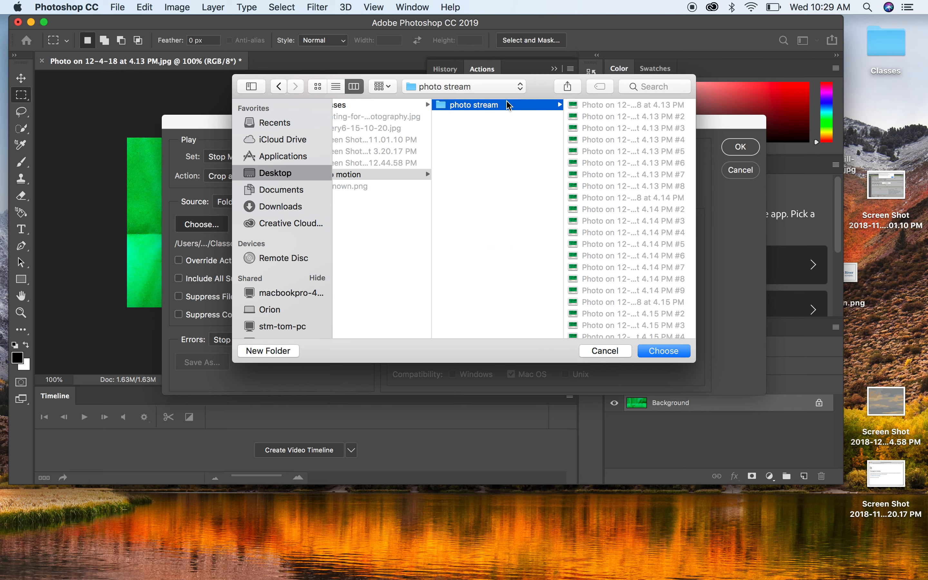
left_click(666, 358)
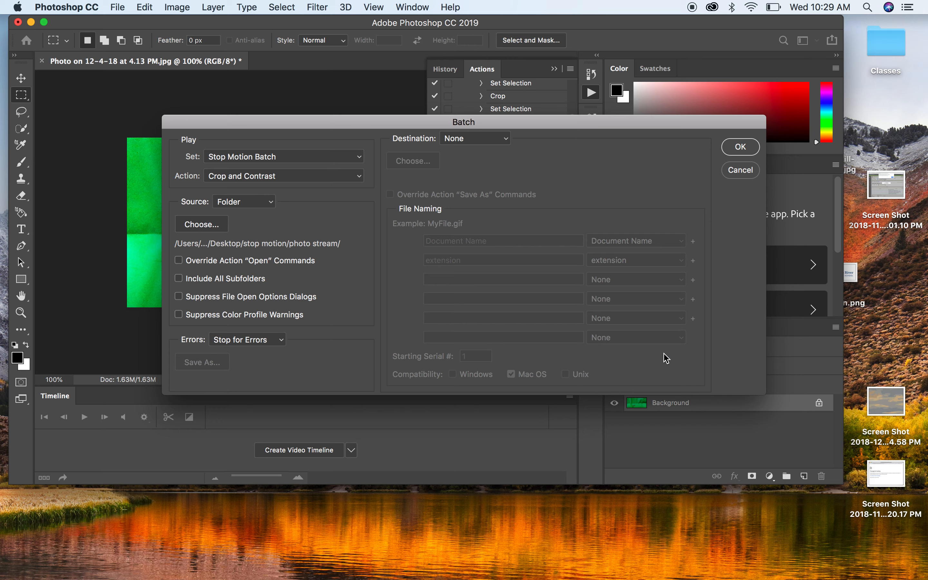
Step: Enable suppressing file open options dialogs and color profile warnings, then run the batch
left_click(180, 298)
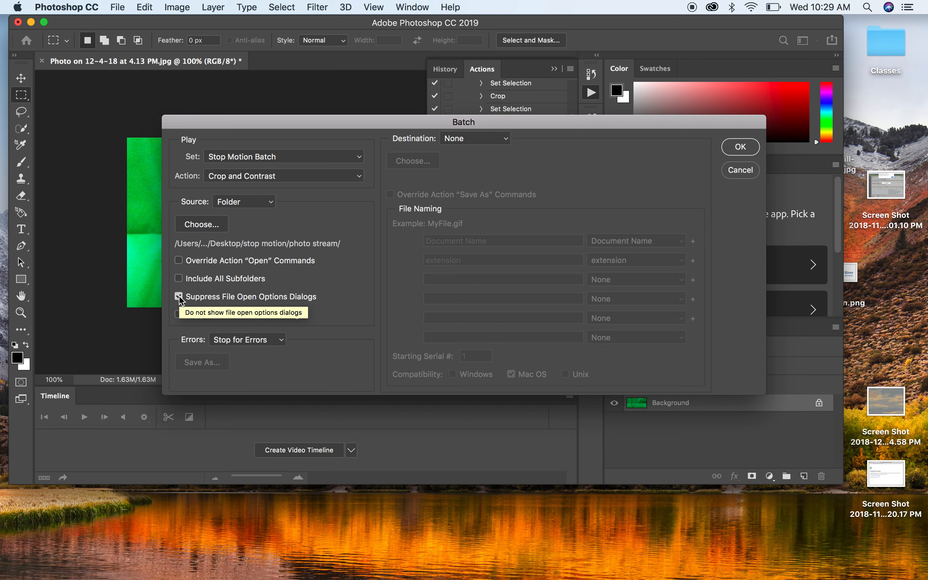
left_click(179, 314)
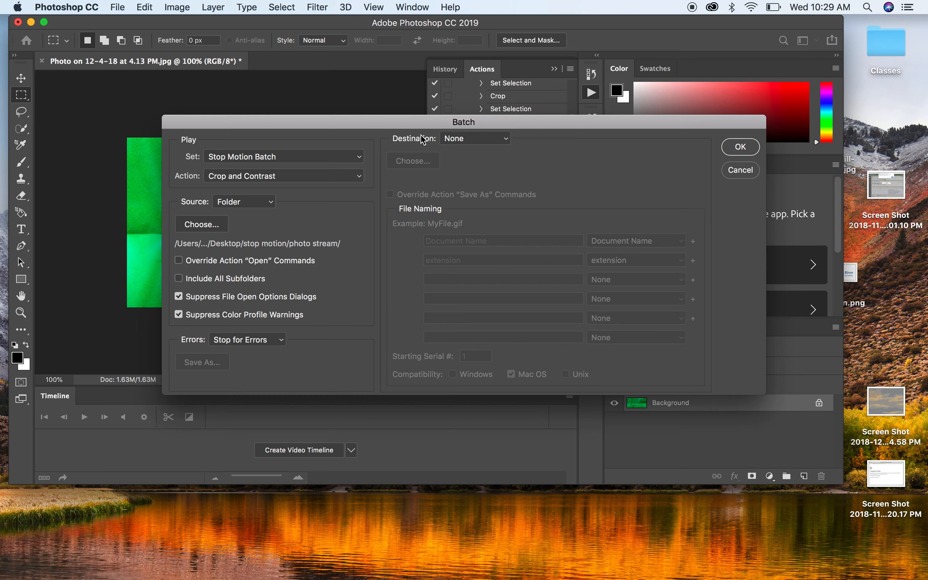
left_click(741, 147)
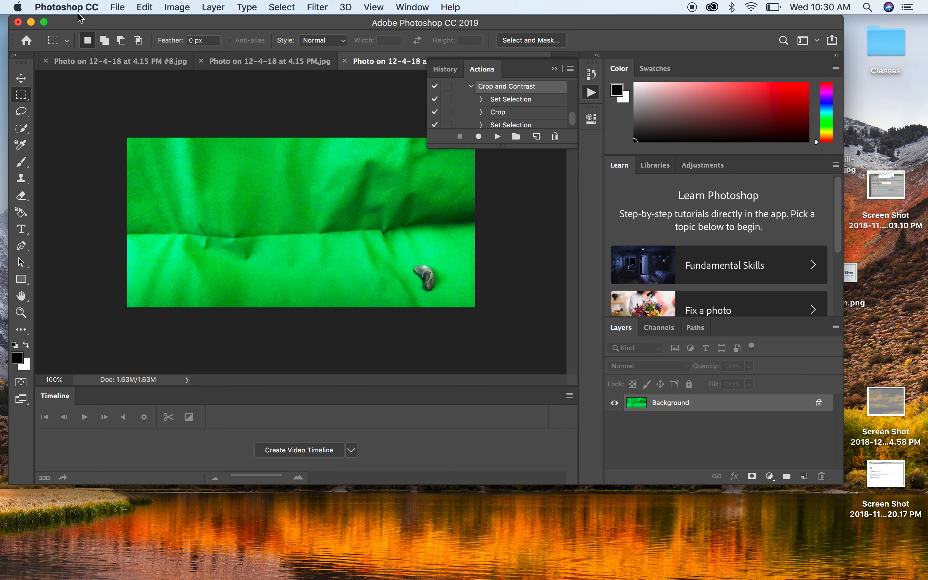
Step: Close all open images, saving the first processed photo with the default JPEG options
left_click(120, 6)
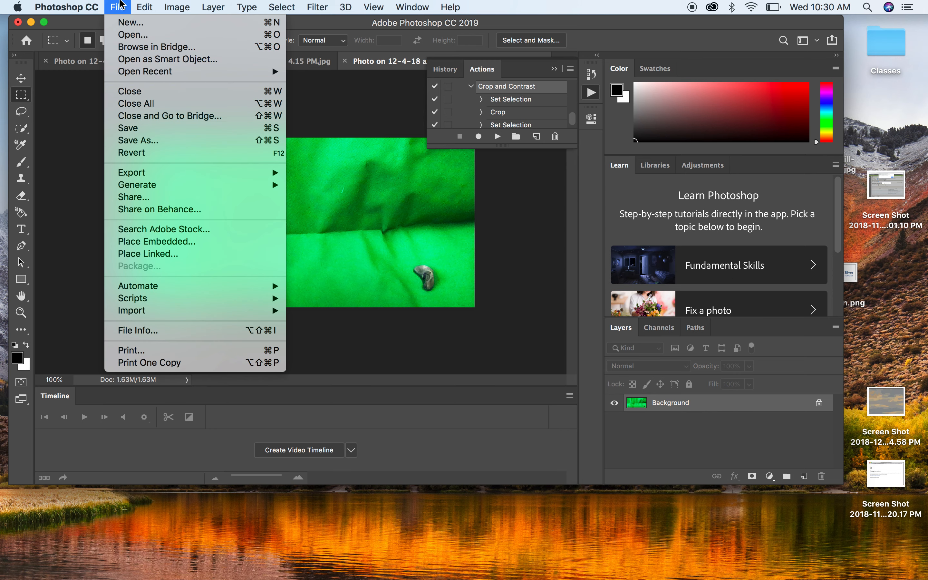
mouse_move(122, 288)
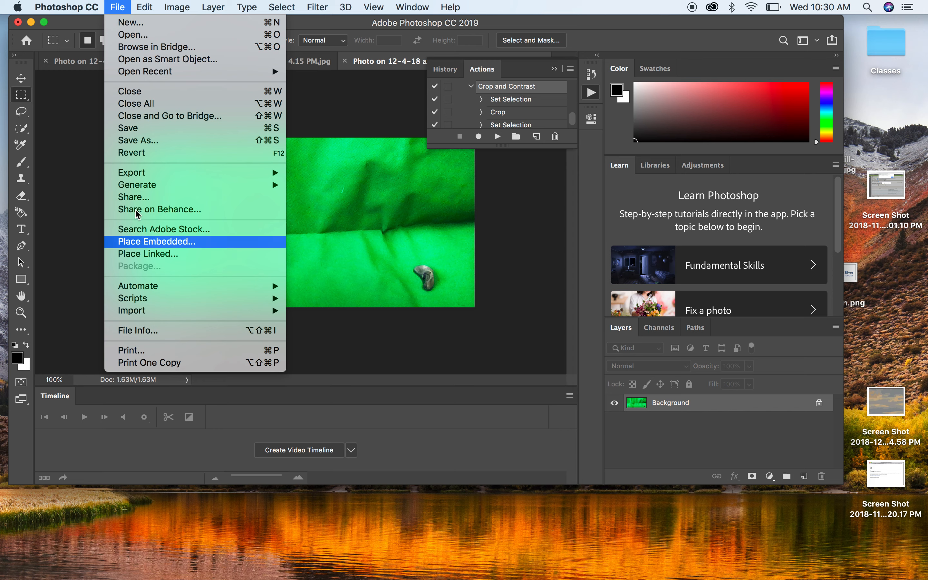
left_click(190, 109)
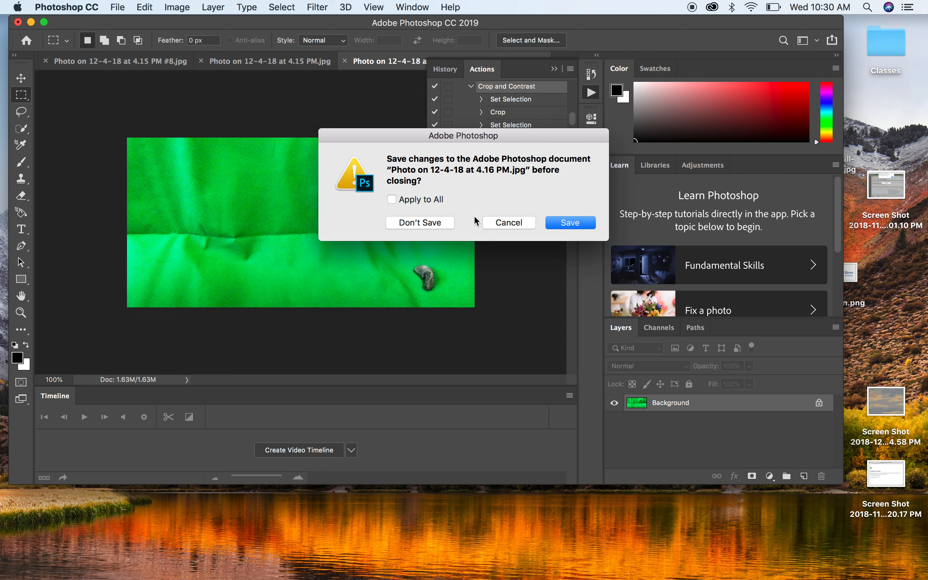
left_click(587, 223)
left_click(541, 139)
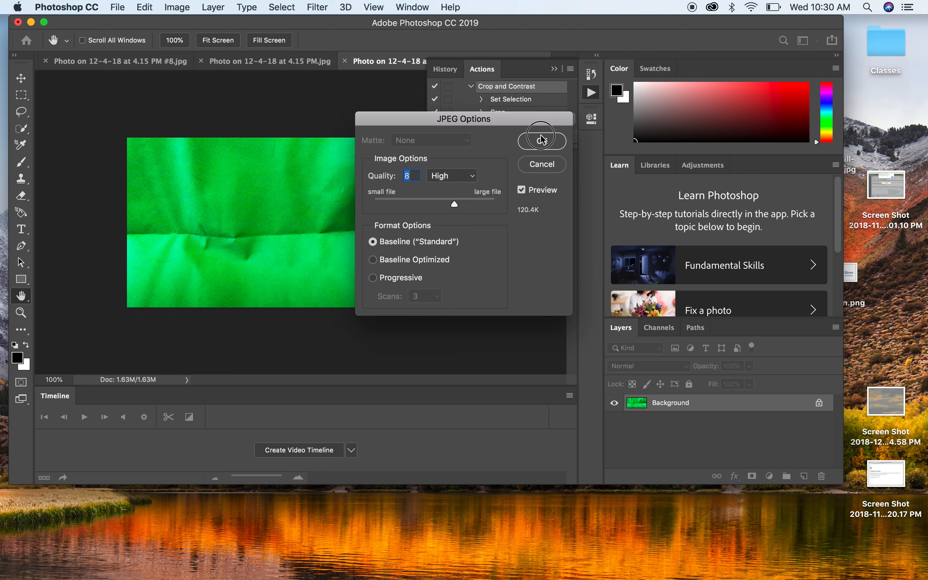
left_click(571, 228)
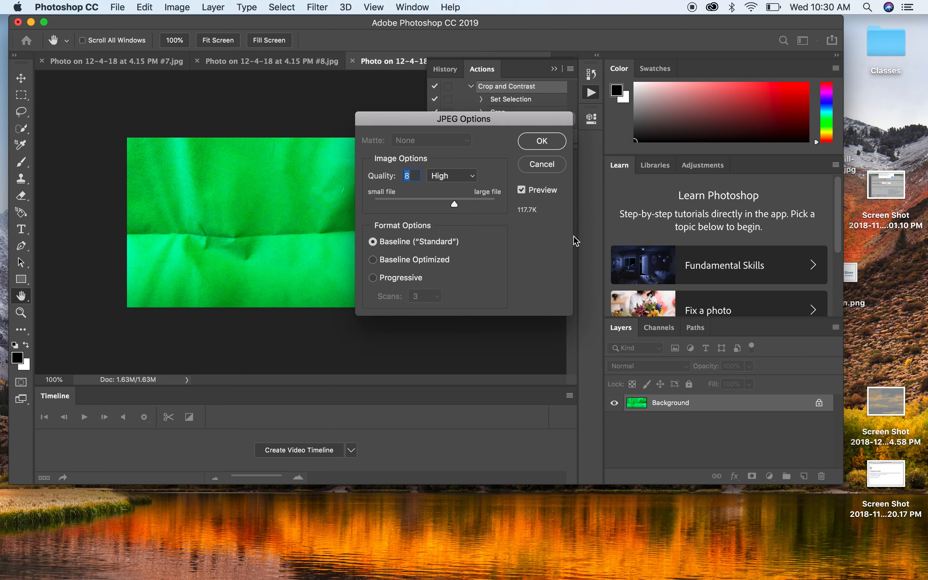
Step: Save each remaining processed photo as it closes, accepting the JPEG options every time
key("Return")
key("Return")
key("Return")
key("Return")
key("Return")
key("Return")
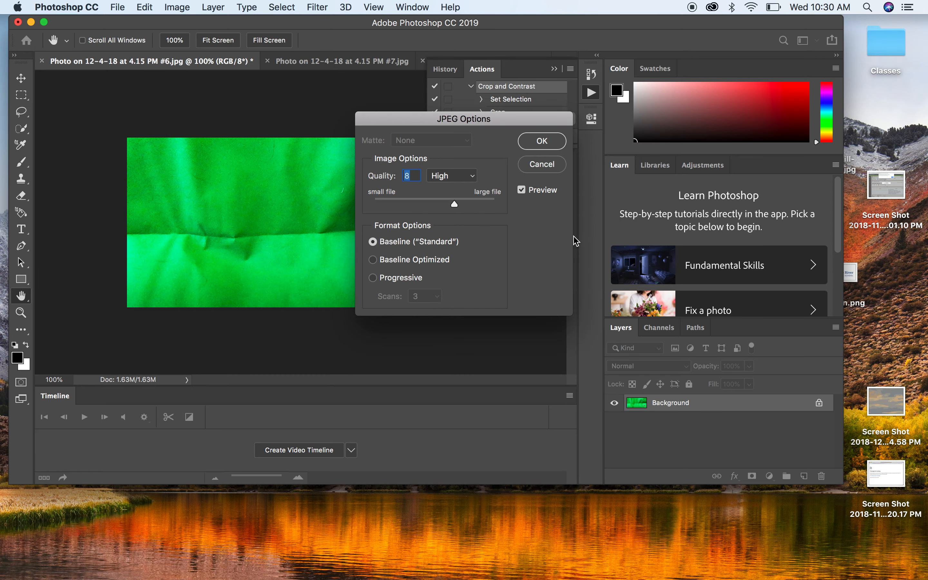
key("Return")
key("Return")
key("Return")
key("Return")
key("Return")
key("Return")
key("Return")
key("Return")
key("Return")
key("Return")
key("Return")
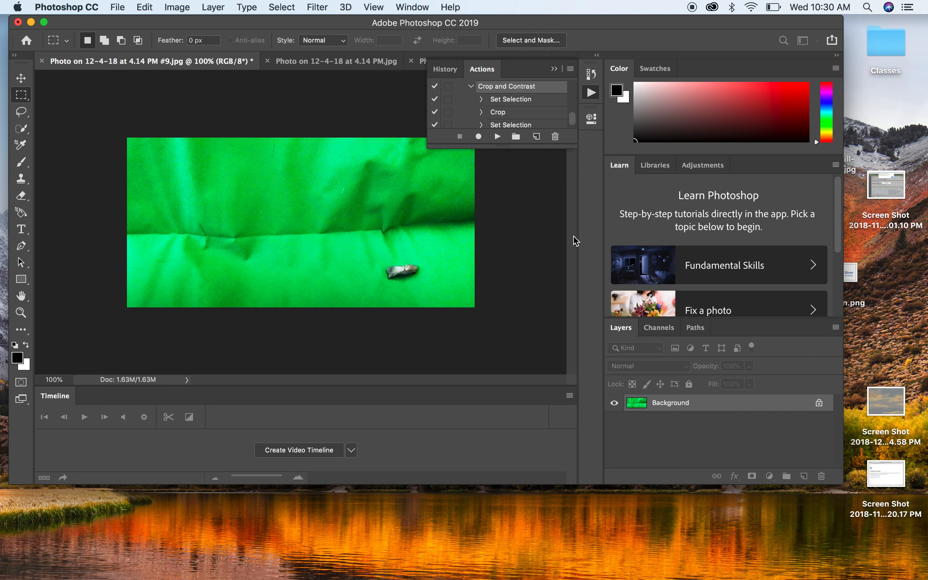
key("Return")
key("Return")
key("Return")
key("Return")
key("Return")
key("Return")
key("Return")
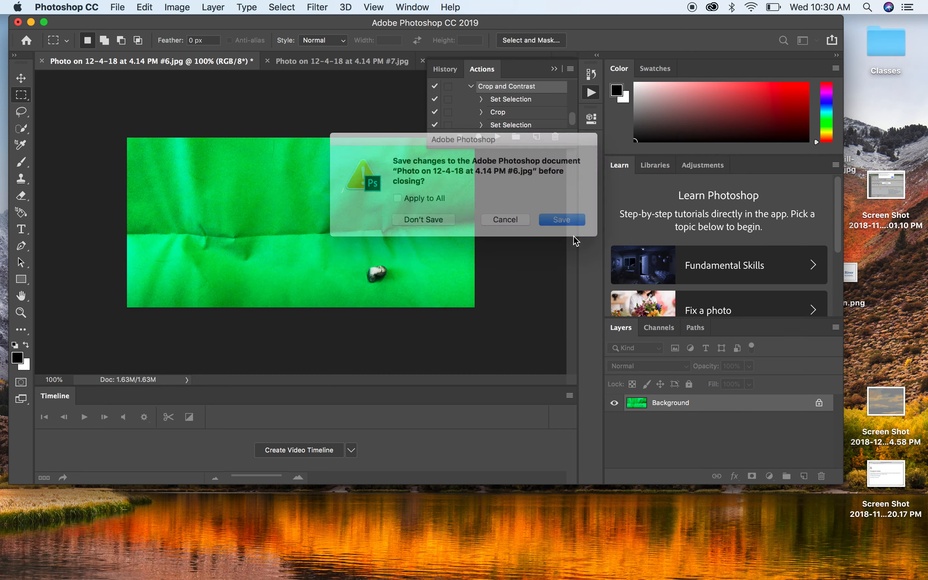
key("Return")
key("Return")
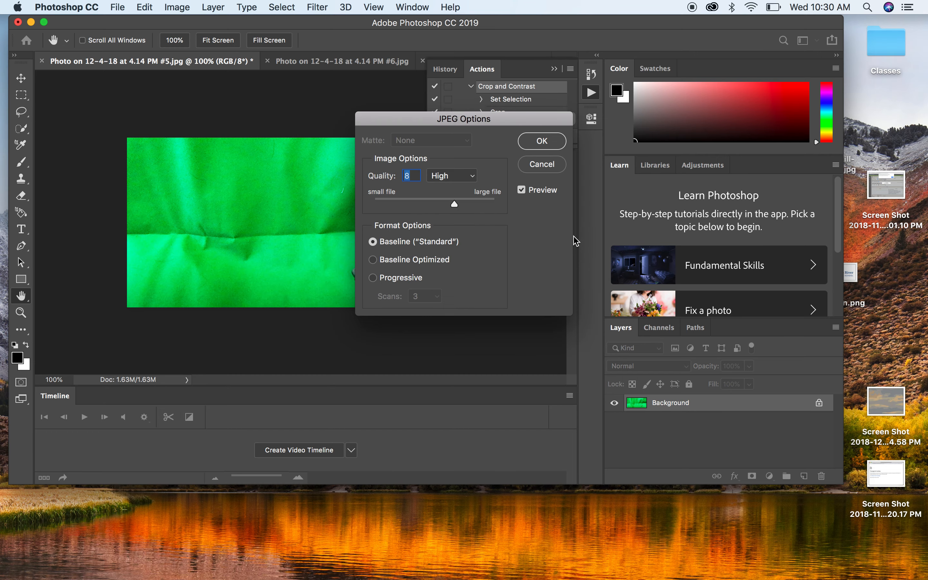
key("Return")
key("Return")
key("Return")
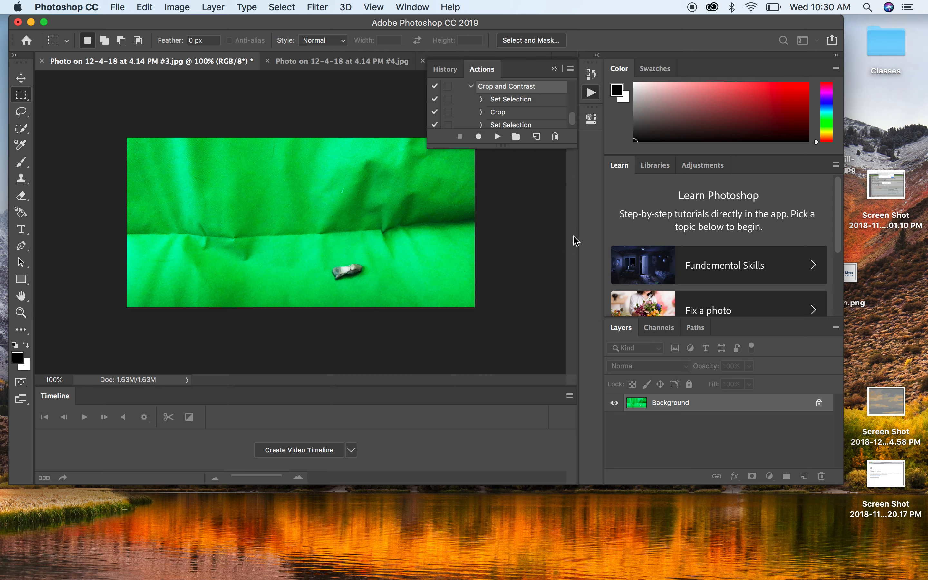
key("Return")
key("Return")
key("Return")
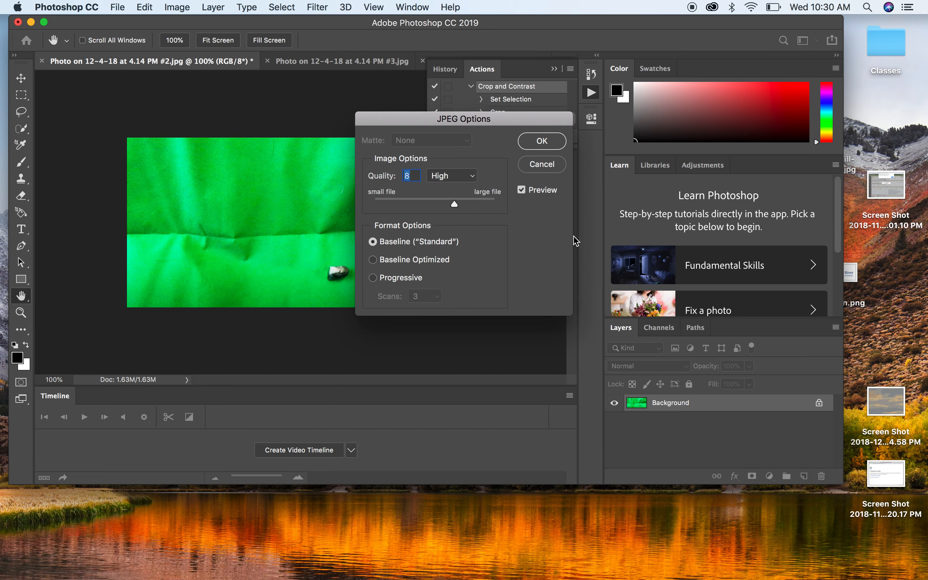
key("Return")
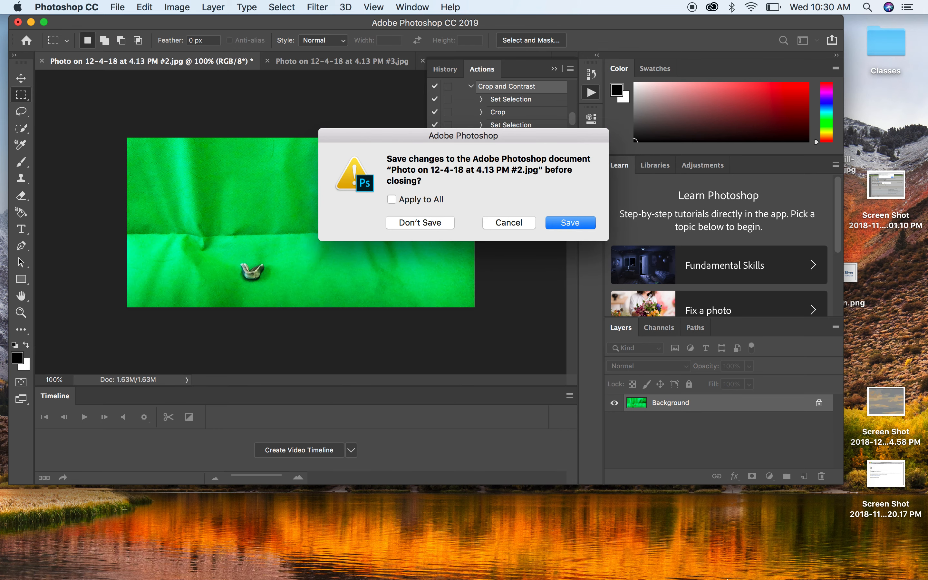
mouse_move(725, 571)
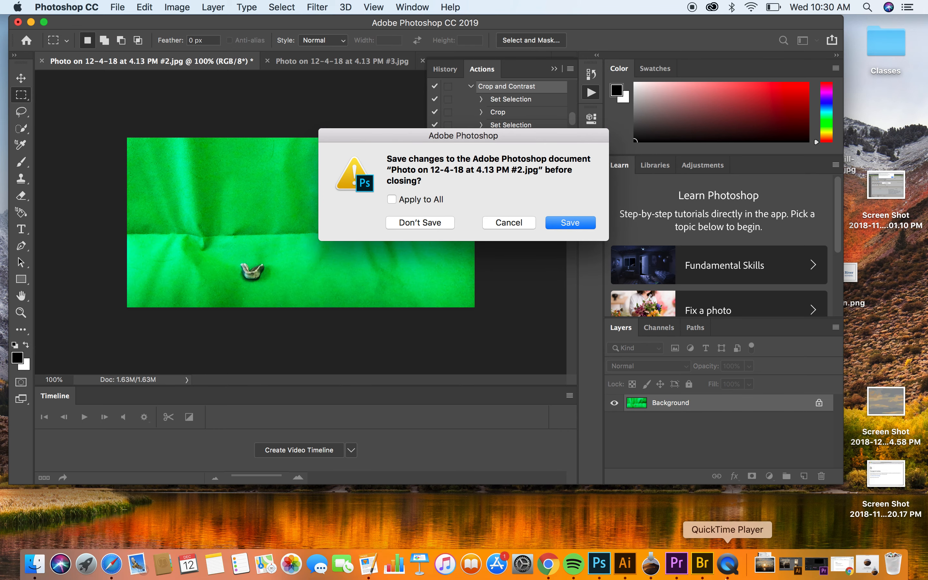
right_click(726, 571)
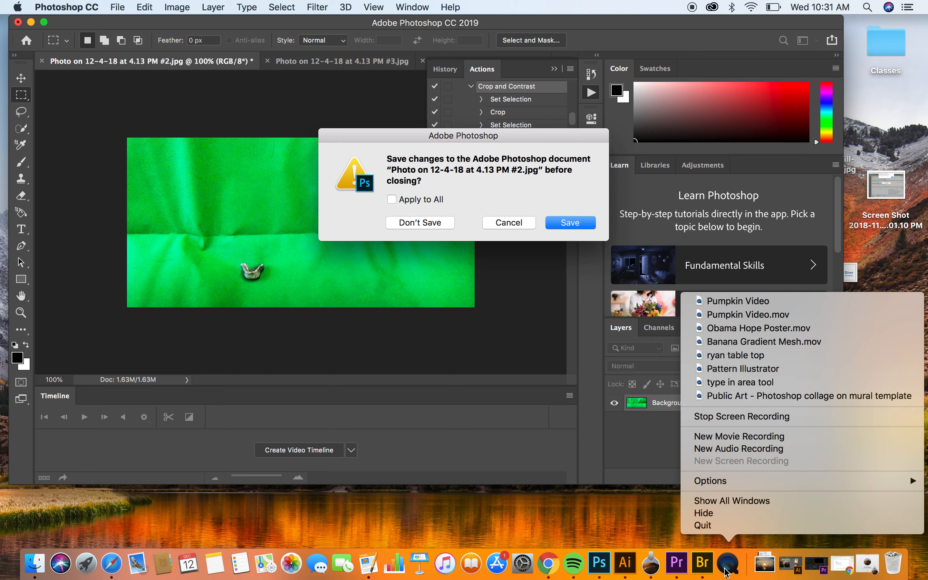